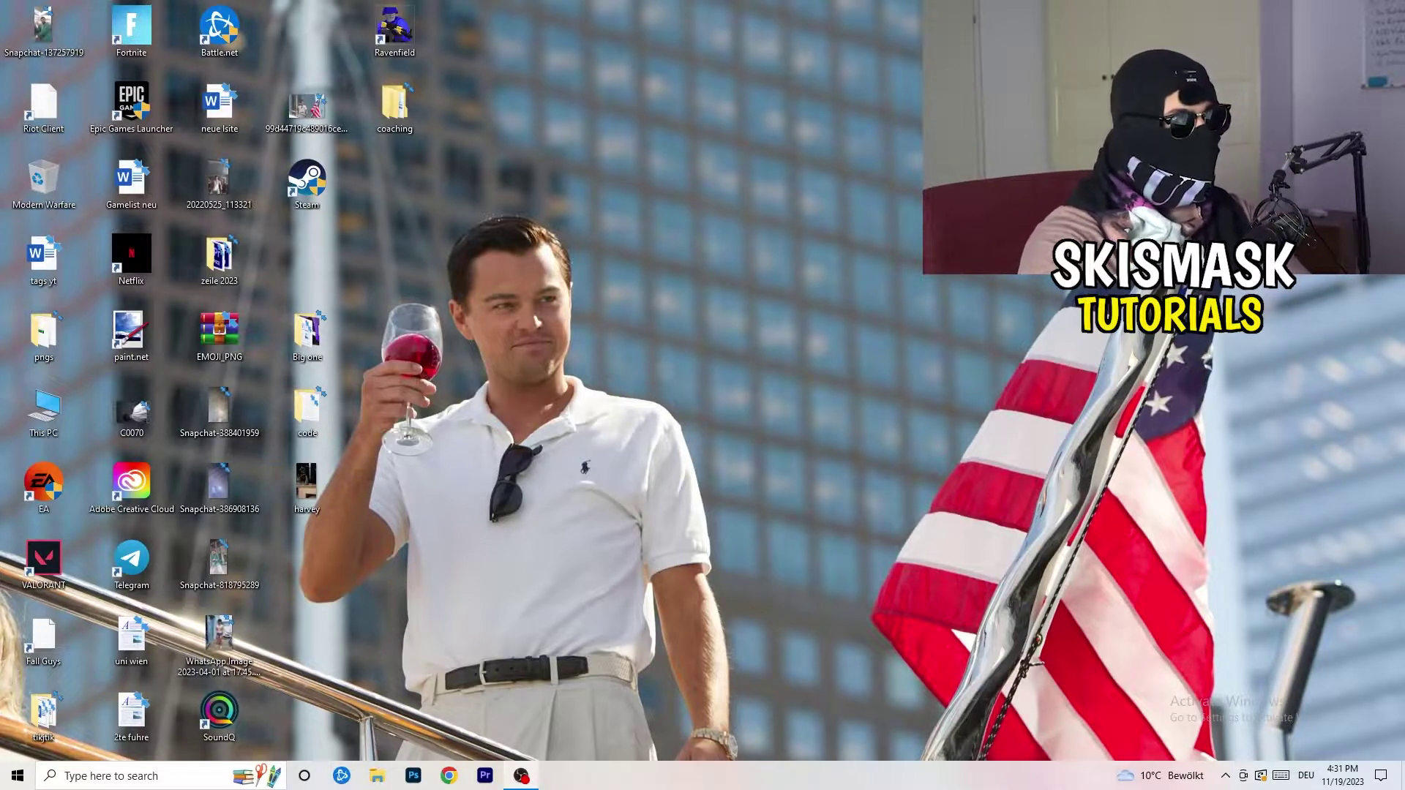
Step: Open NVIDIA Control Panel from the desktop's right-click menu
right_click(754, 261)
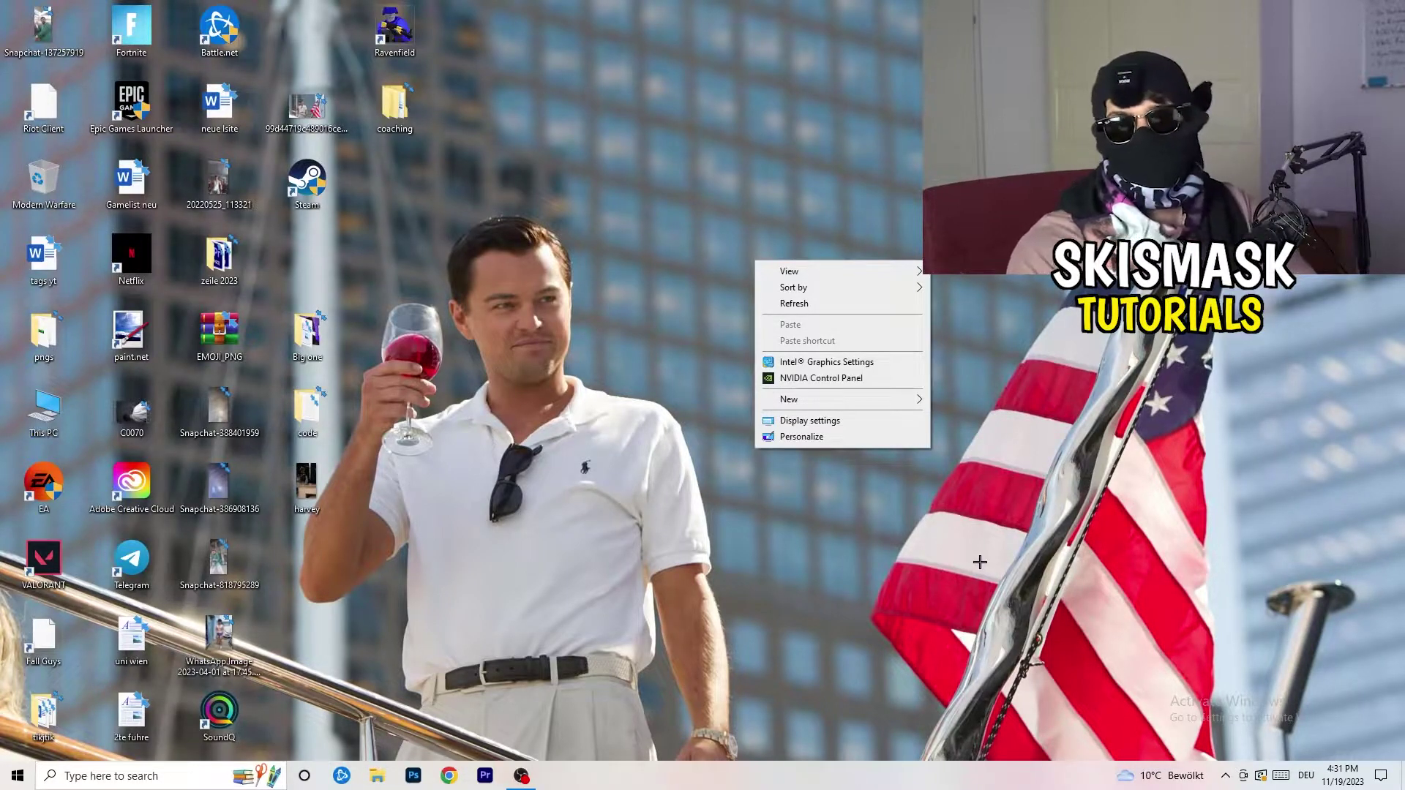
left_click(812, 378)
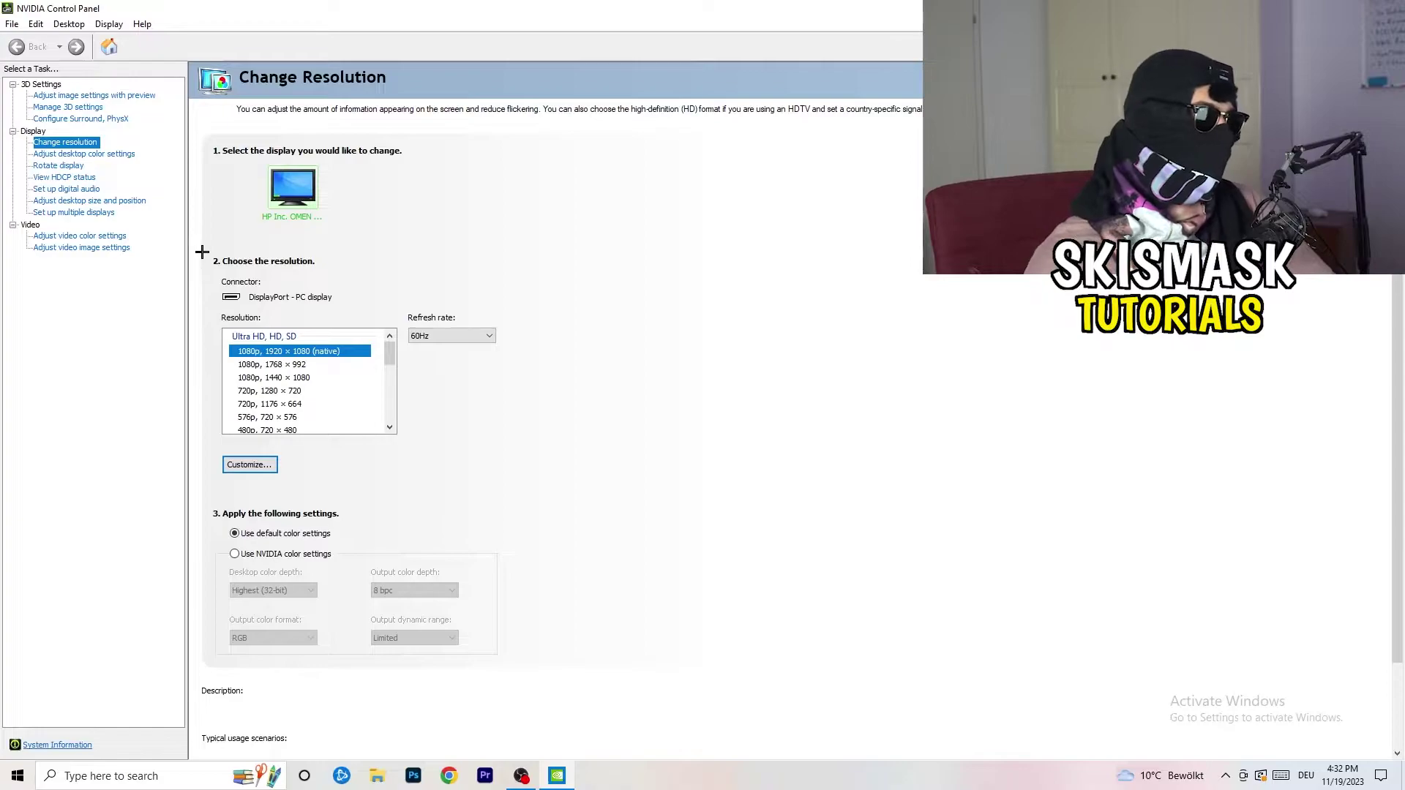
Step: Start a new custom resolution sized 1440 horizontal pixels by 1040 vertical lines
left_click(268, 466)
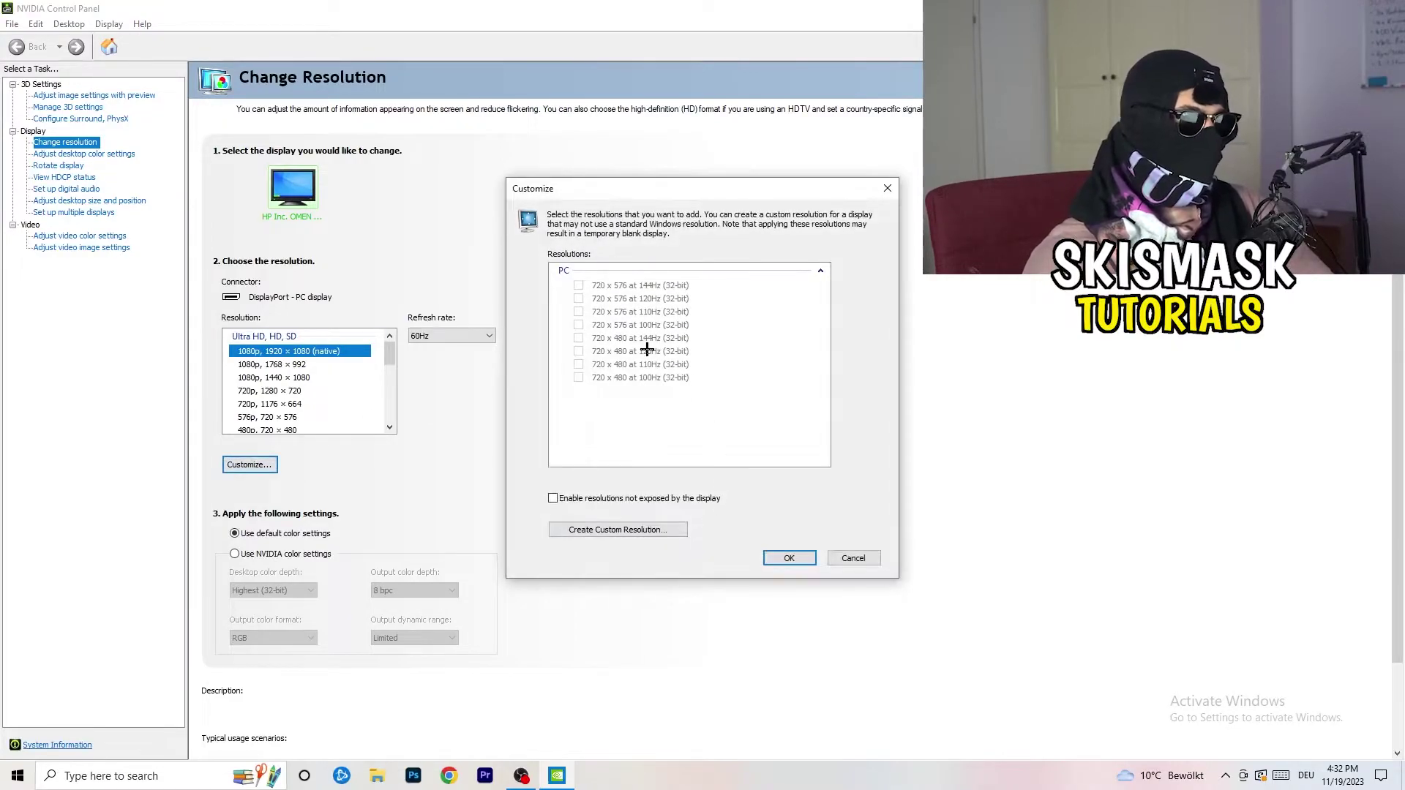
left_click(643, 530)
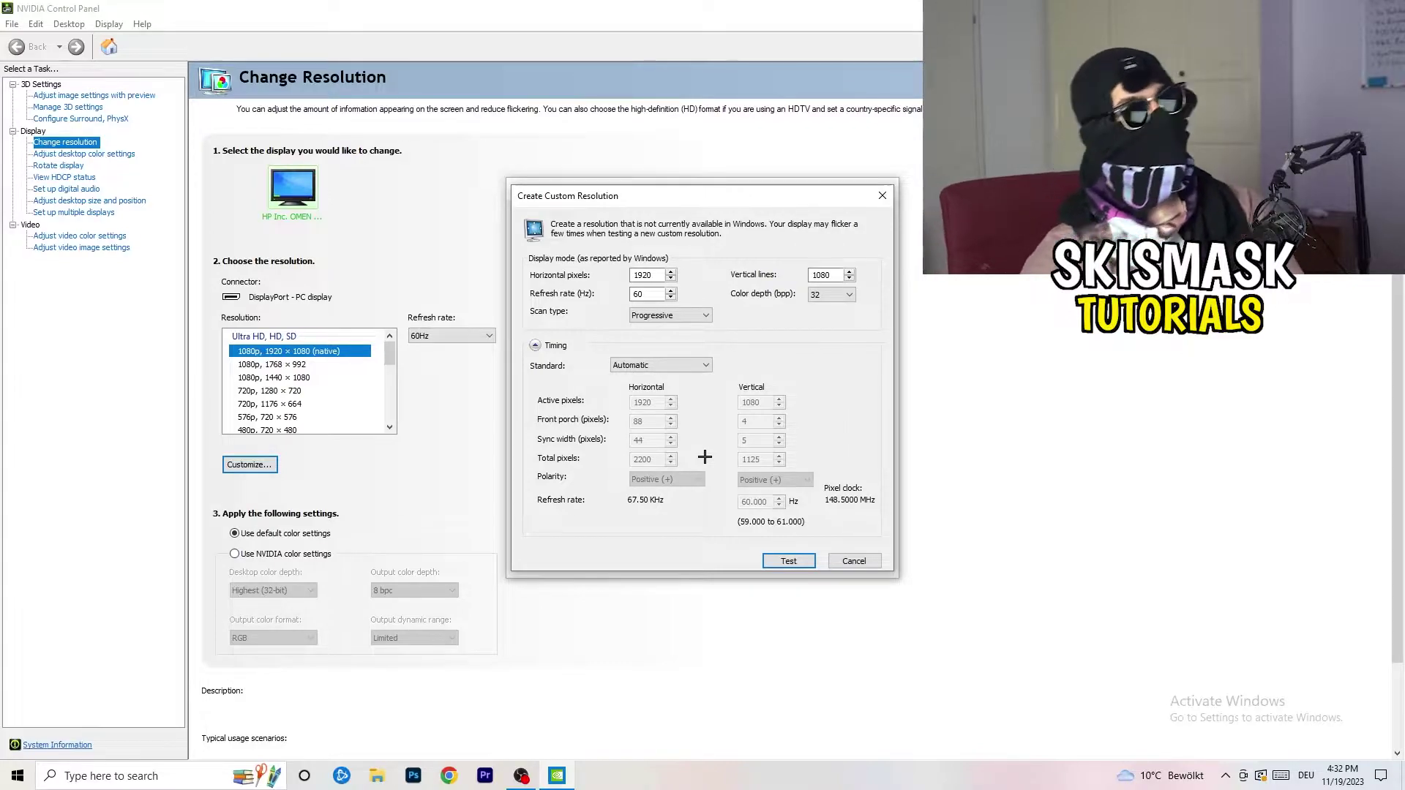
left_click_drag(656, 277, 612, 272)
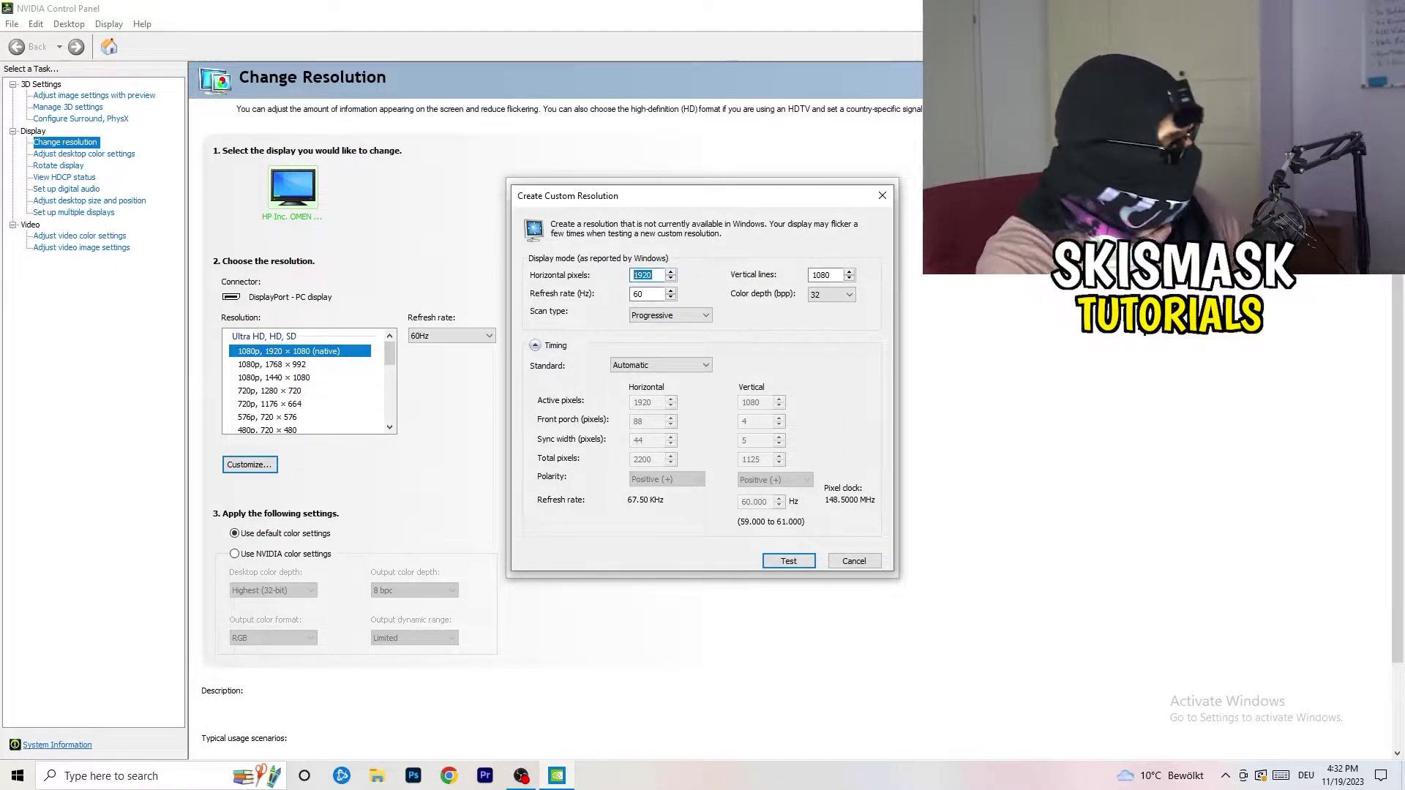
type("1140")
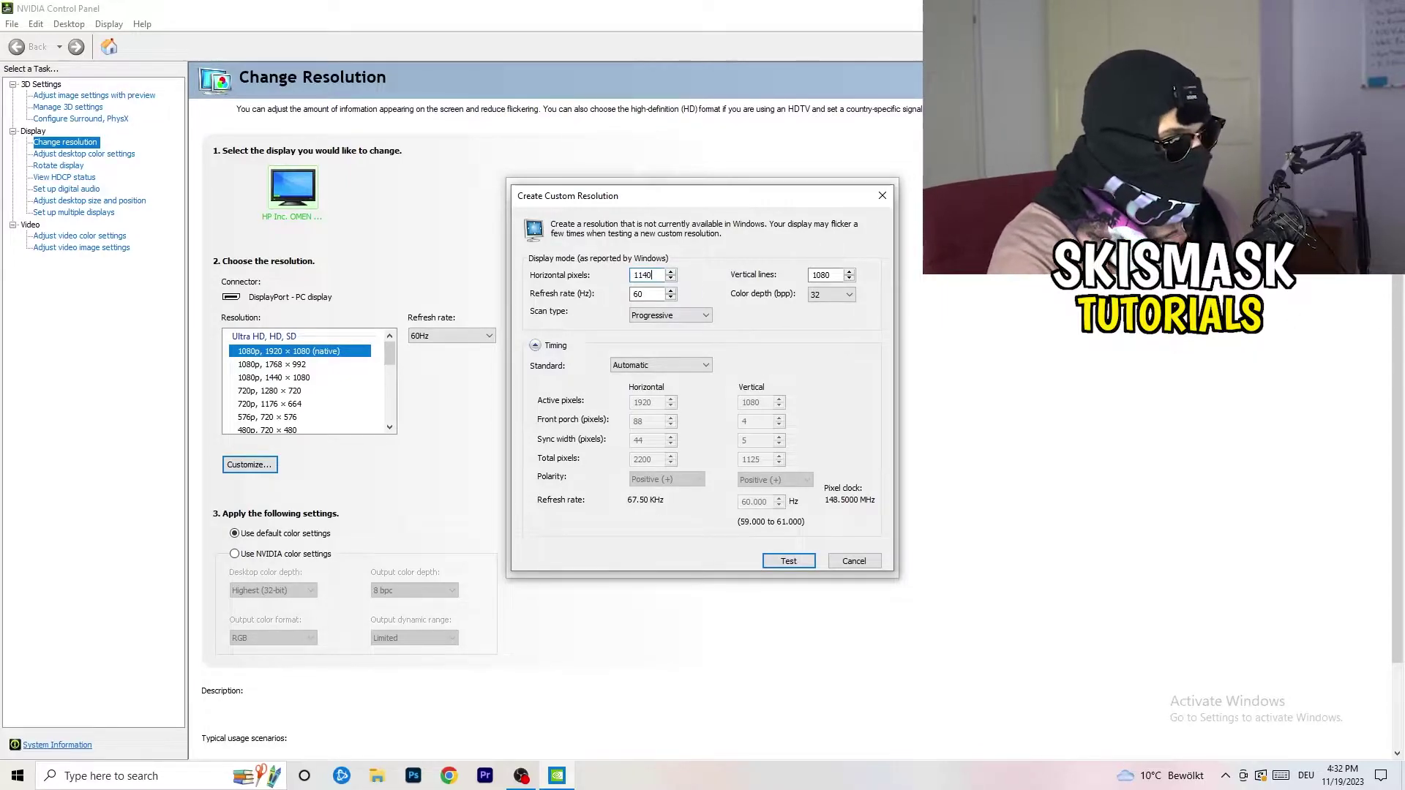
key("BackSpace")
key("BackSpace")
key("BackSpace")
type("4")
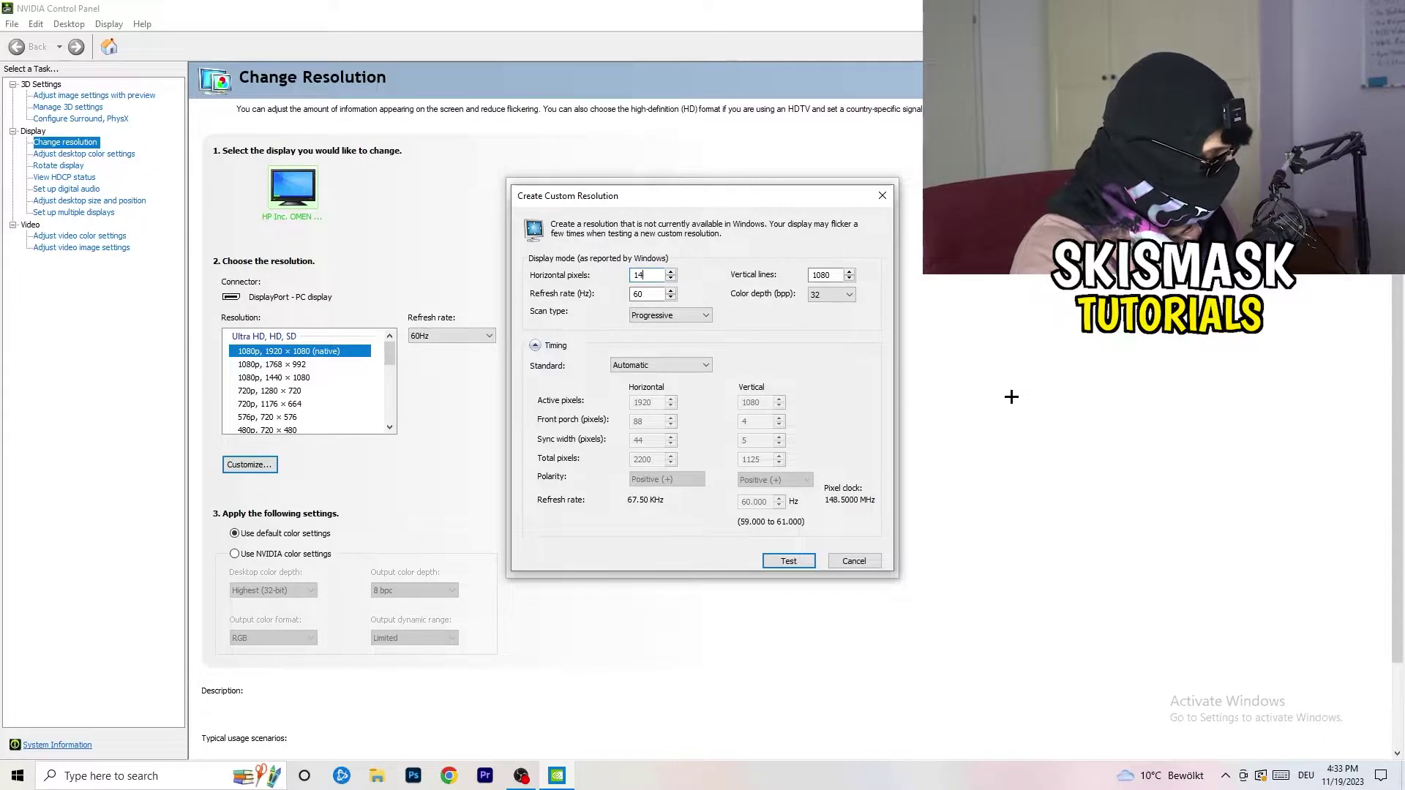
type("40")
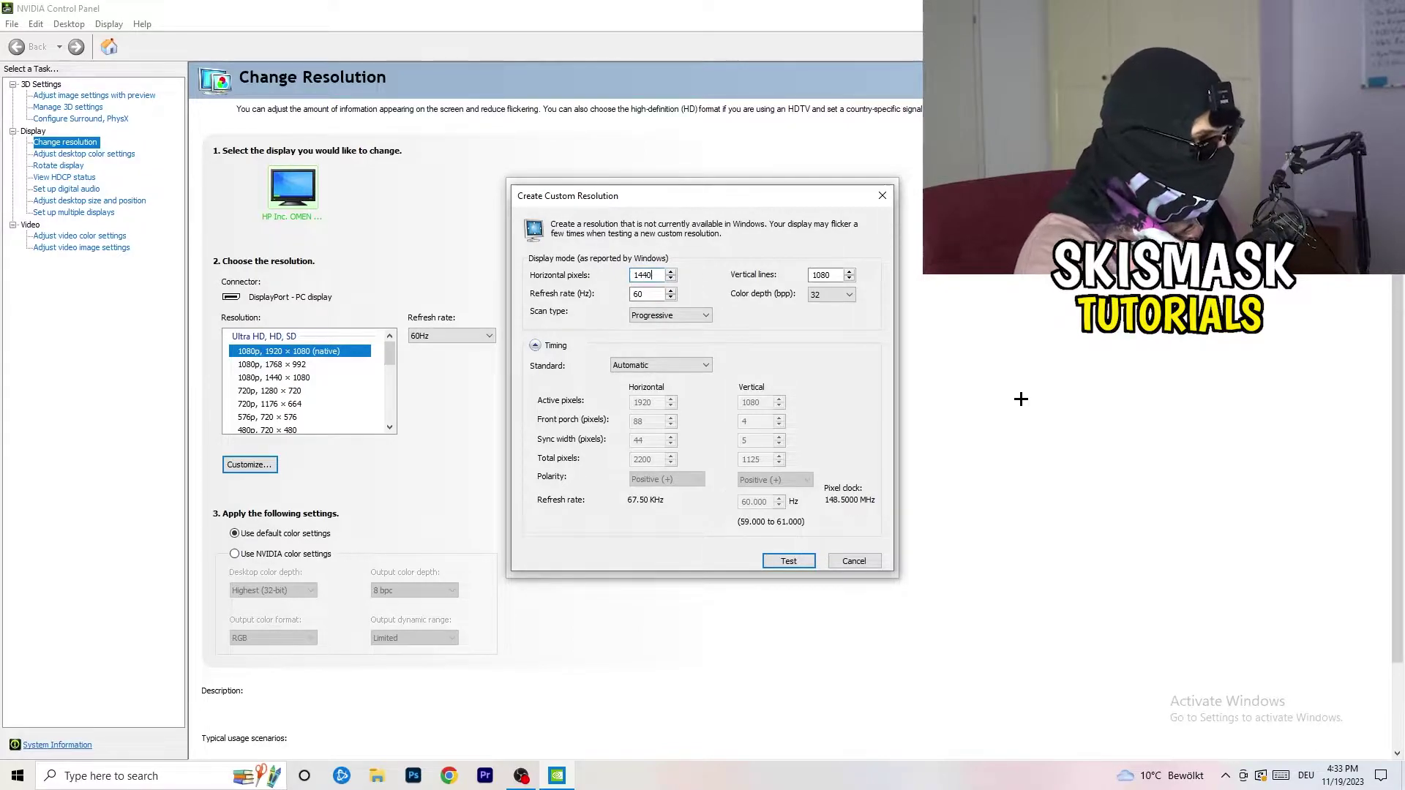
left_click(831, 278)
key("BackSpace")
key("BackSpace")
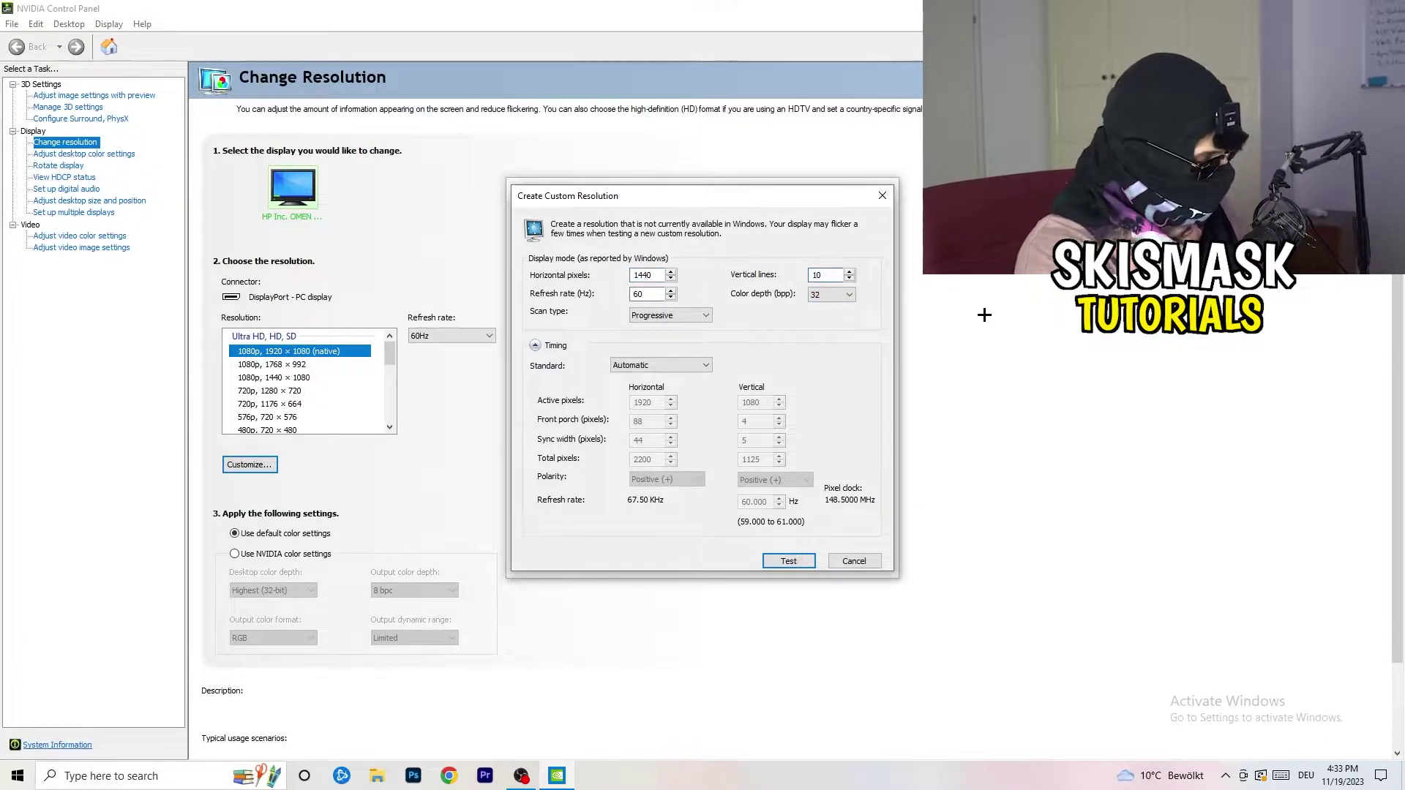
type("40")
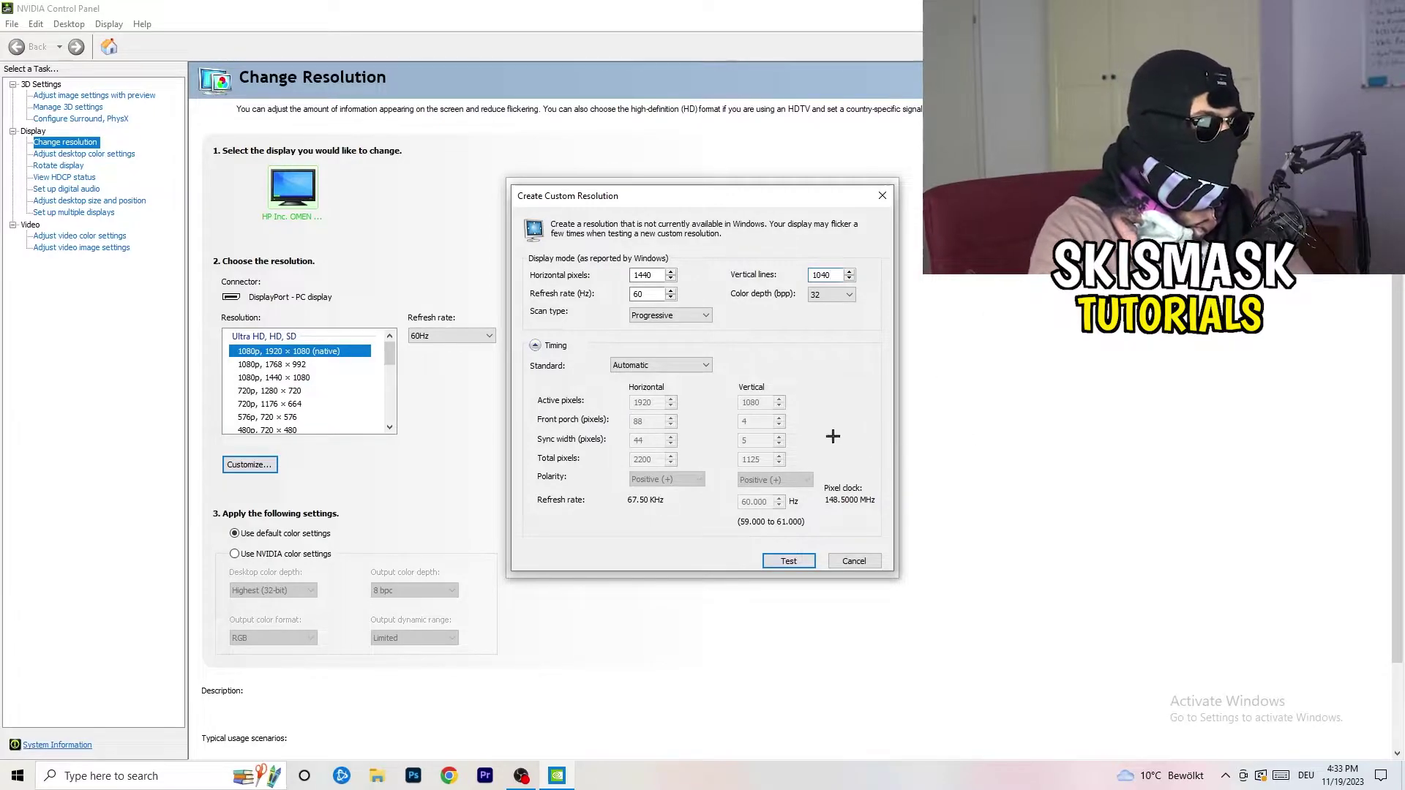
Step: Keep Progressive scan, choose CVT reduced blank timing, then discard the custom resolution untested
left_click(684, 315)
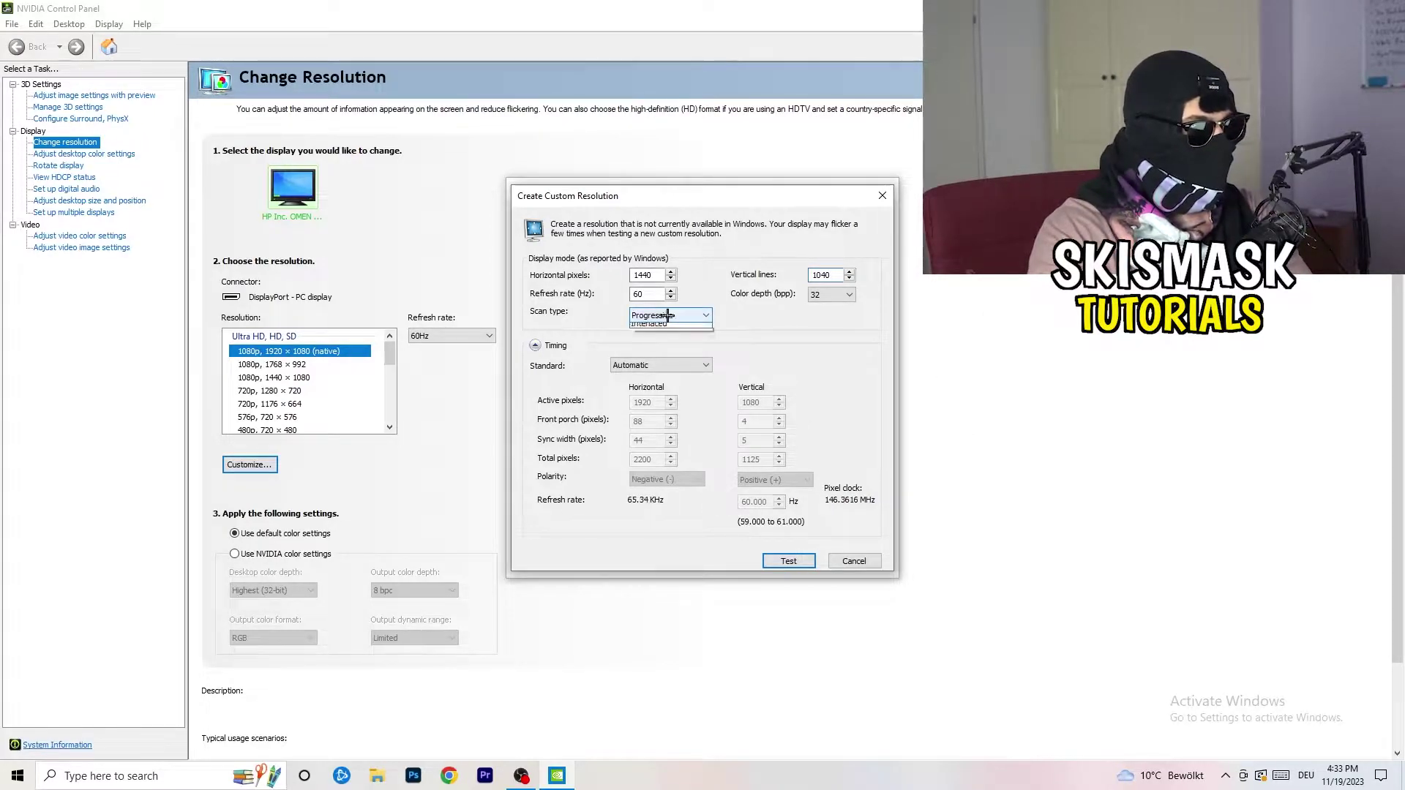
left_click(762, 315)
left_click(679, 365)
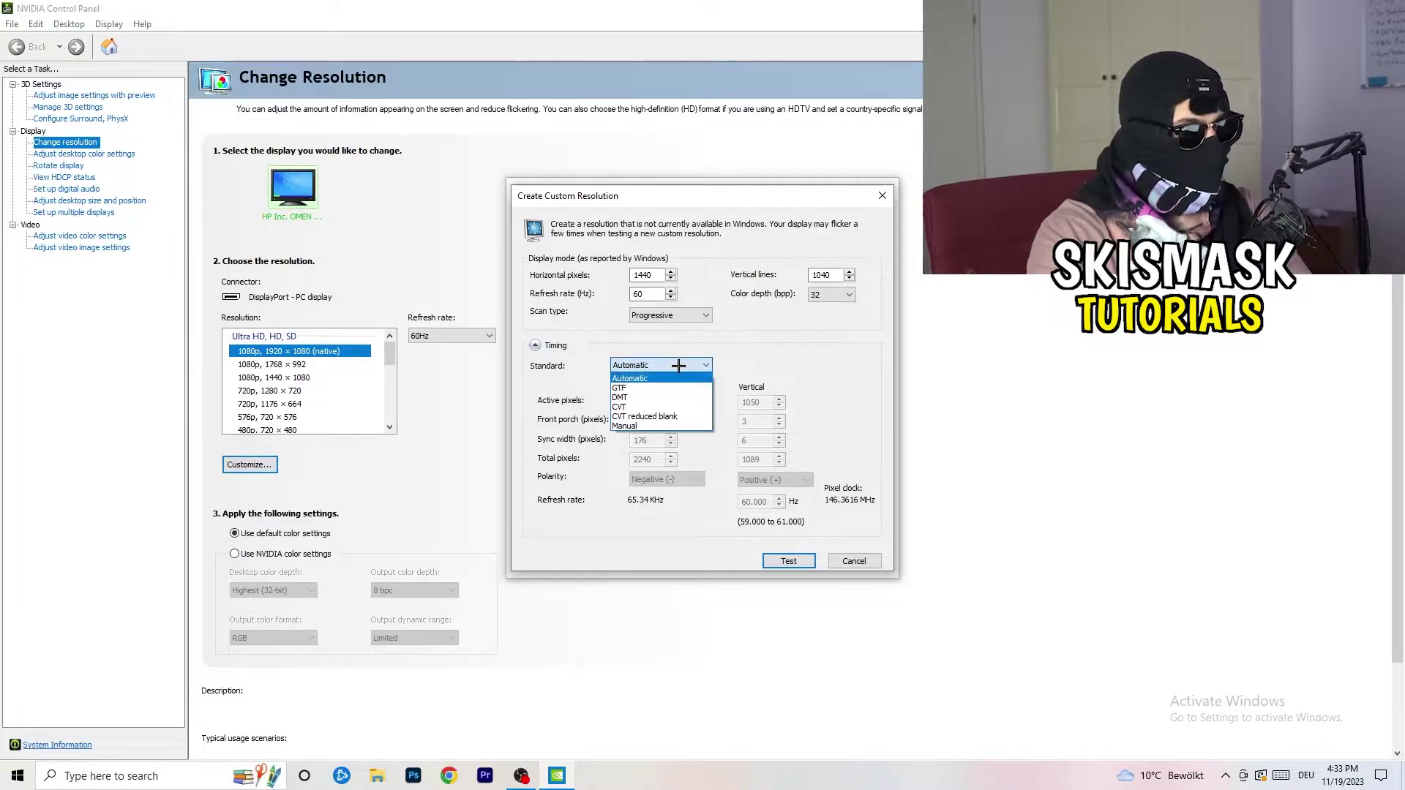
left_click(771, 377)
left_click(688, 365)
left_click(820, 364)
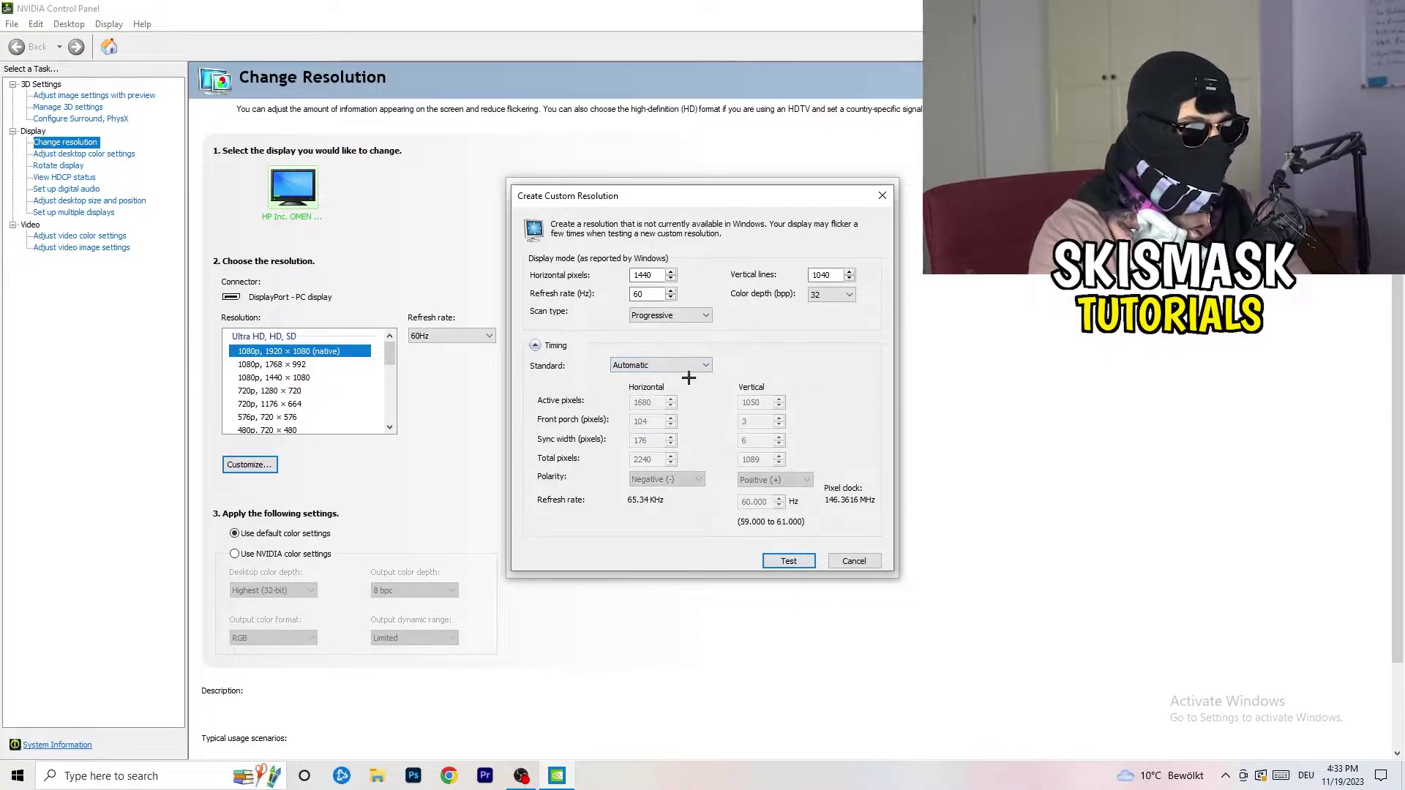
left_click(665, 365)
left_click(659, 419)
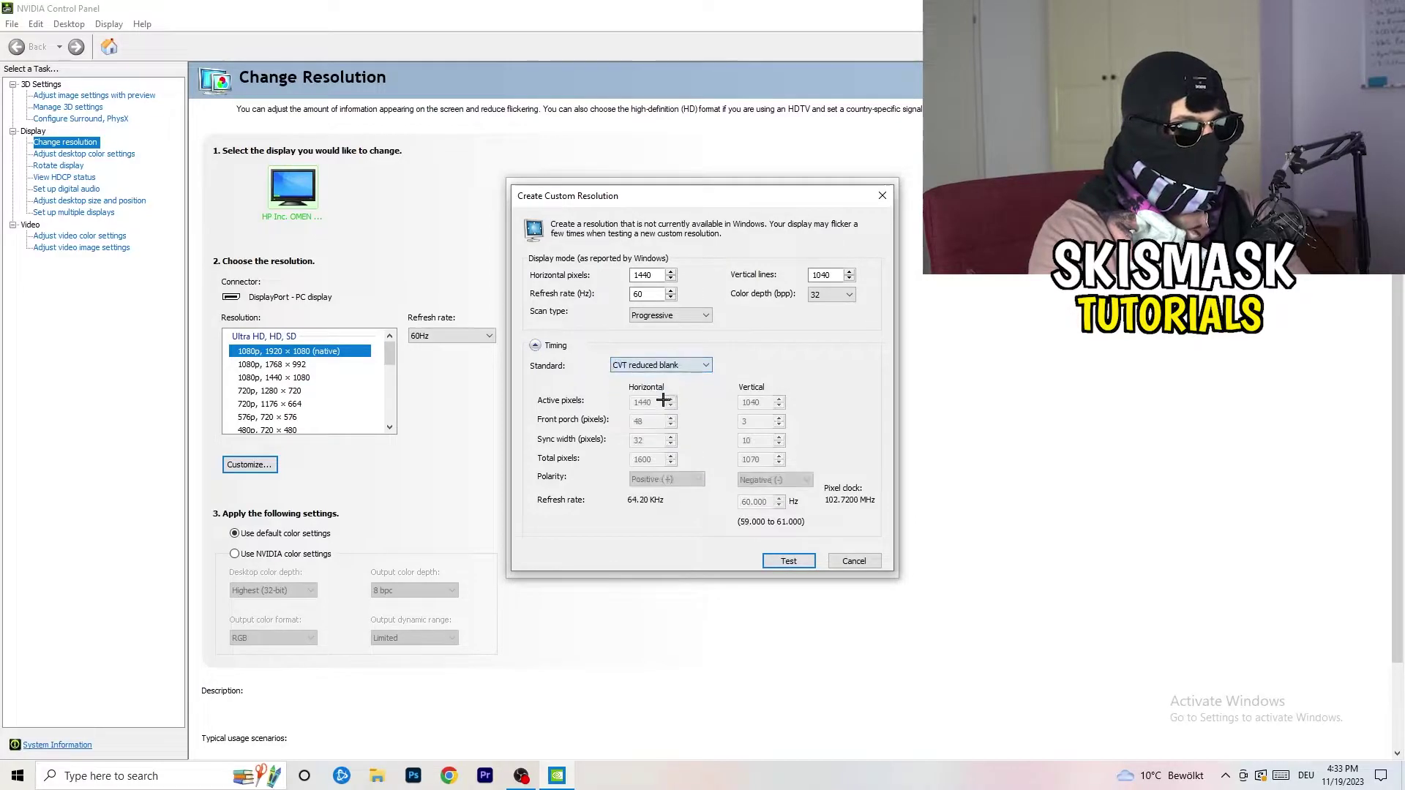
left_click(888, 195)
Step: Close the customisation window and NVIDIA Control Panel, then open Windows Settings from Start
left_click(887, 189)
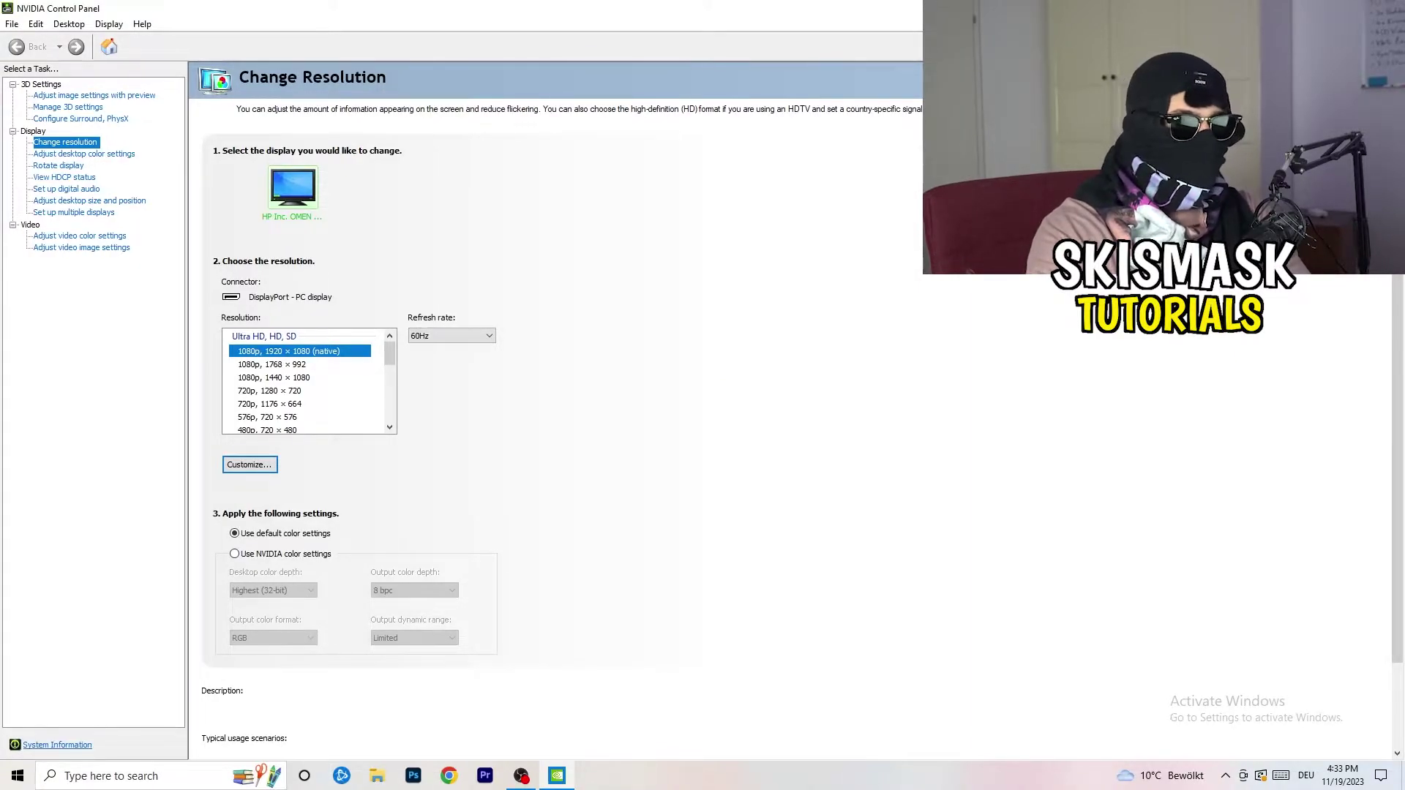
key("alt+F4")
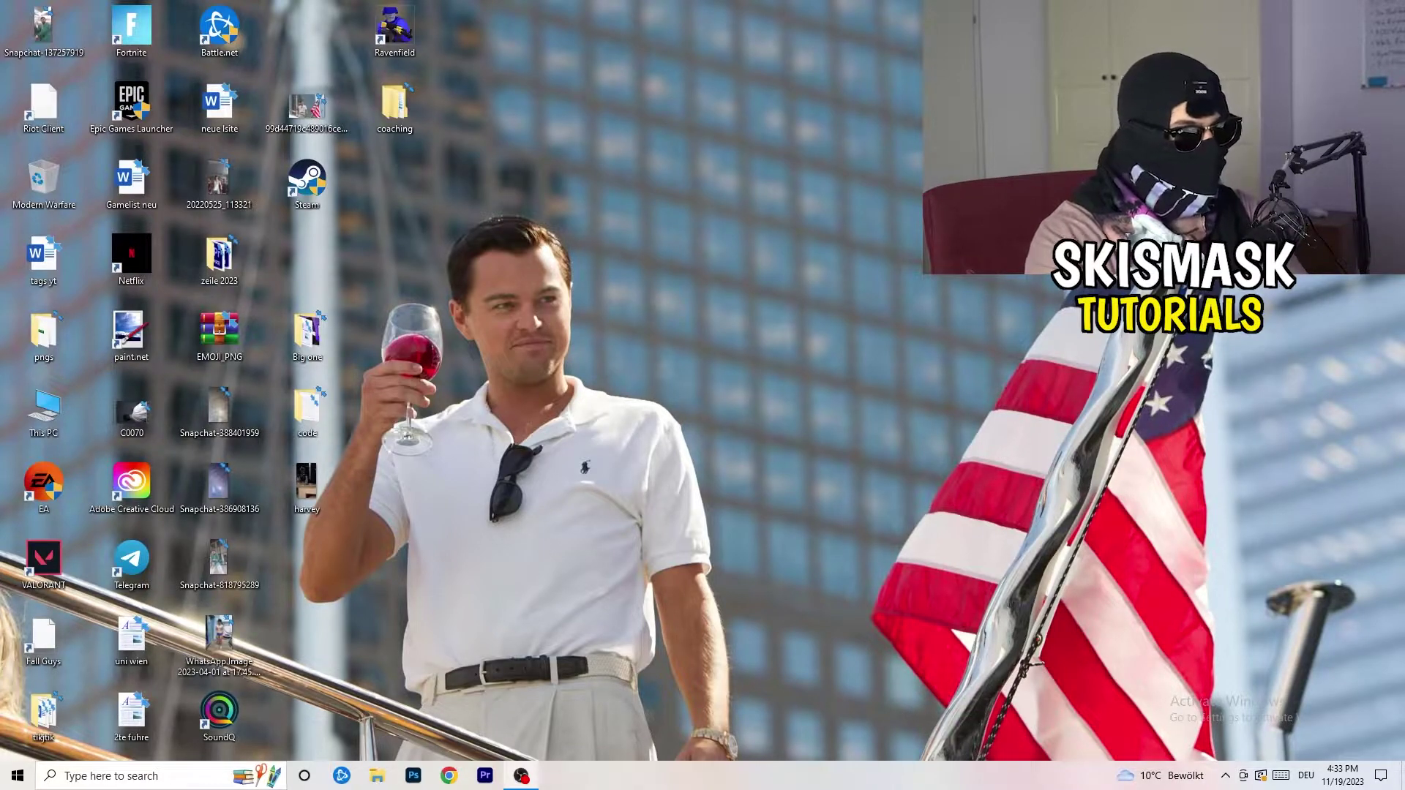
left_click(18, 776)
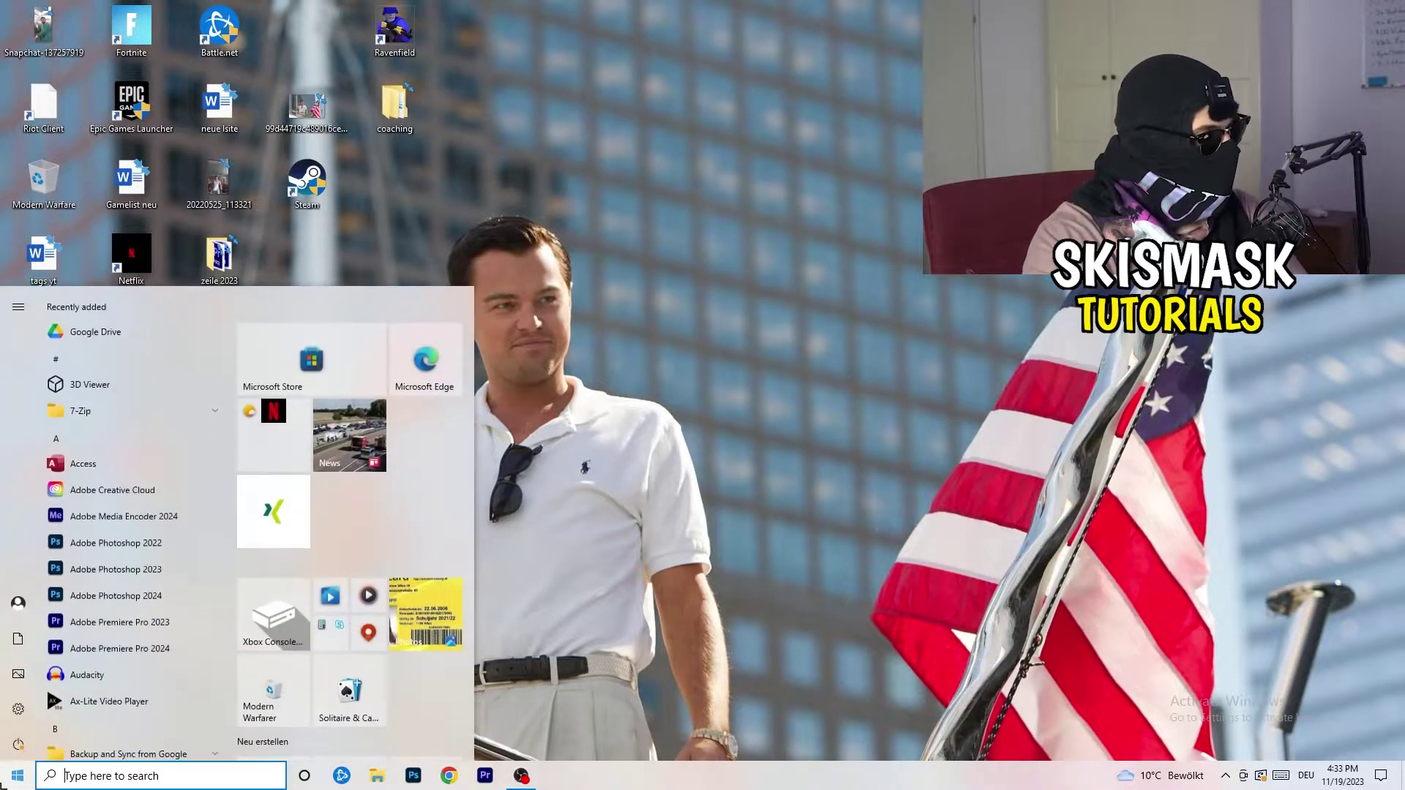
left_click(20, 708)
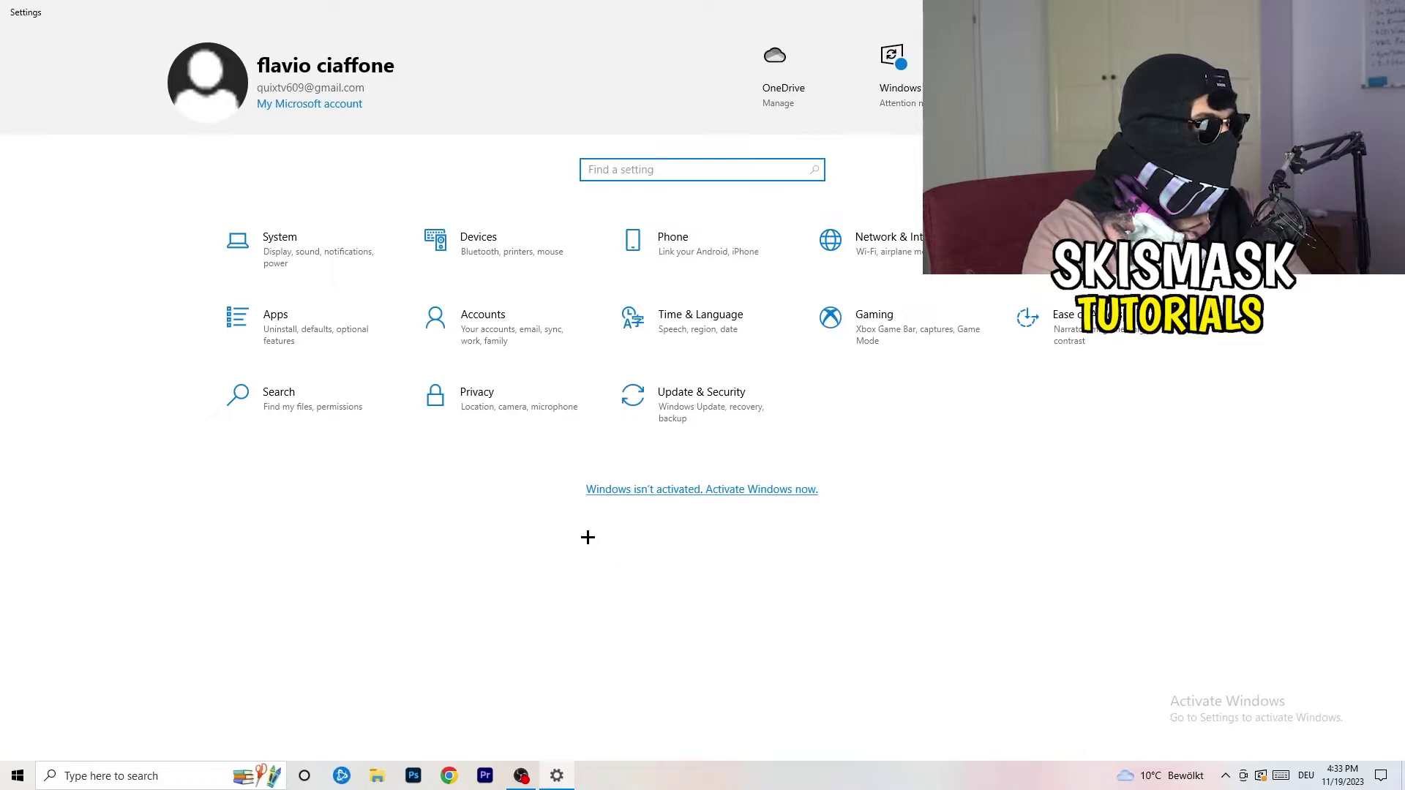
Step: On the System Display page, keep the scale at 100% (Recommended) with 1920 × 1080 resolution
left_click(311, 270)
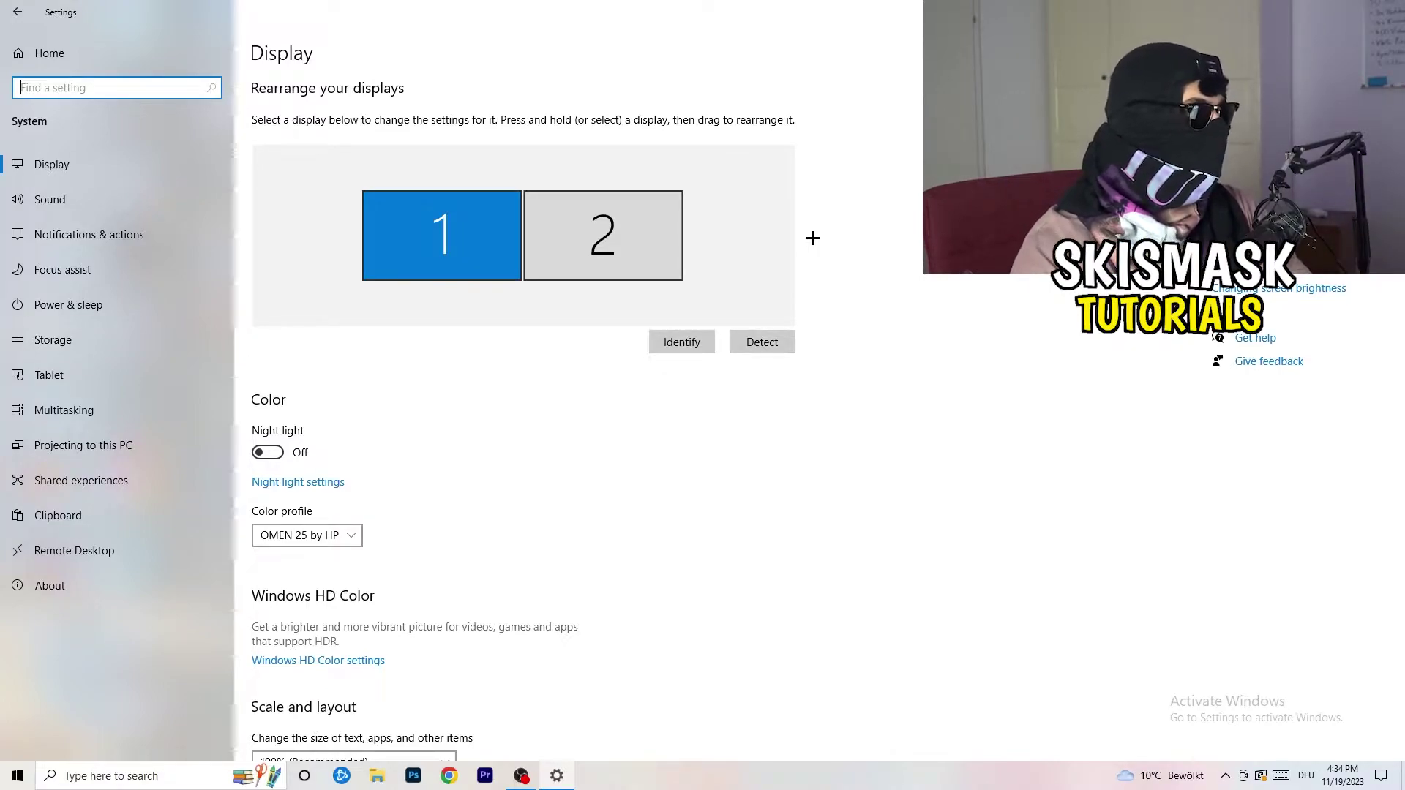
scroll(468, 360, "down", 5)
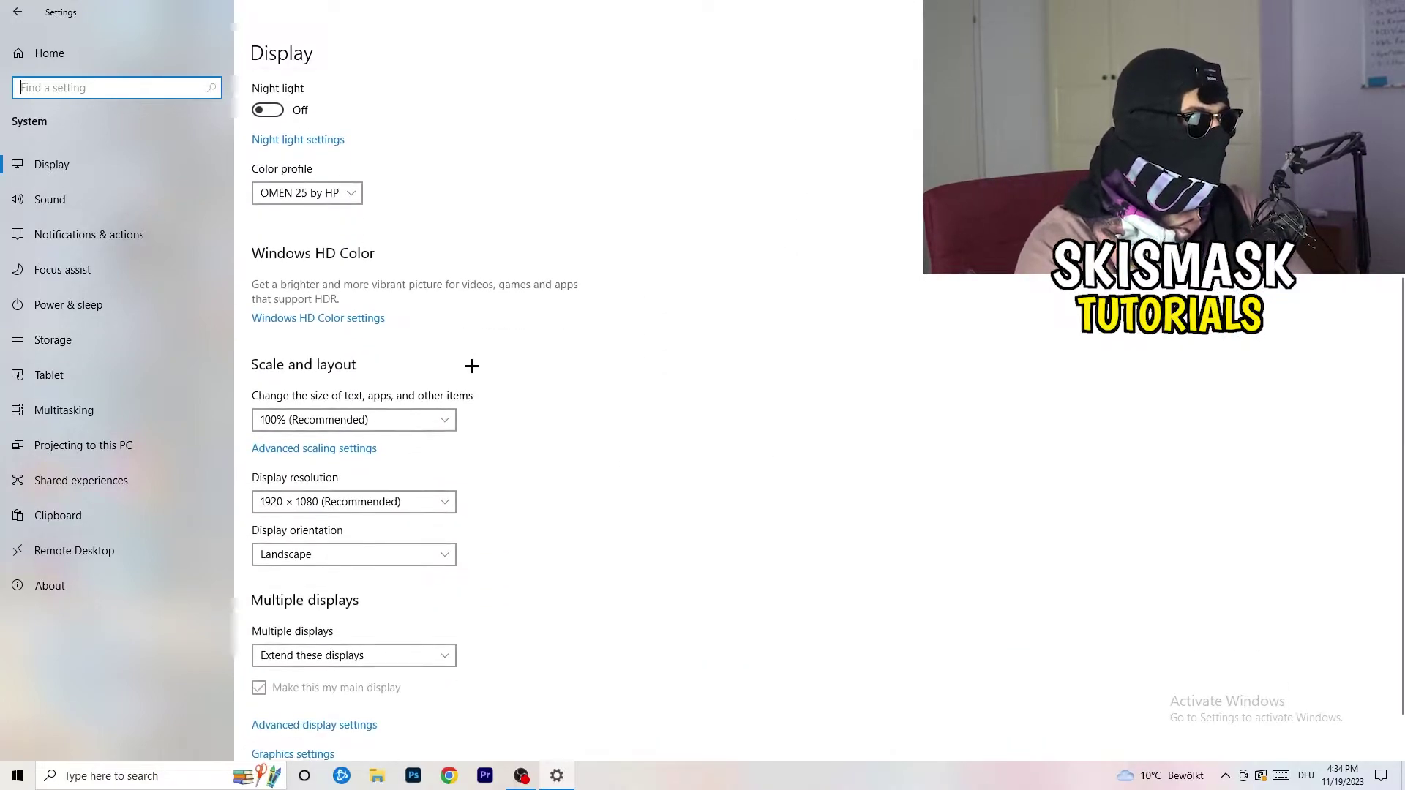
left_click(326, 193)
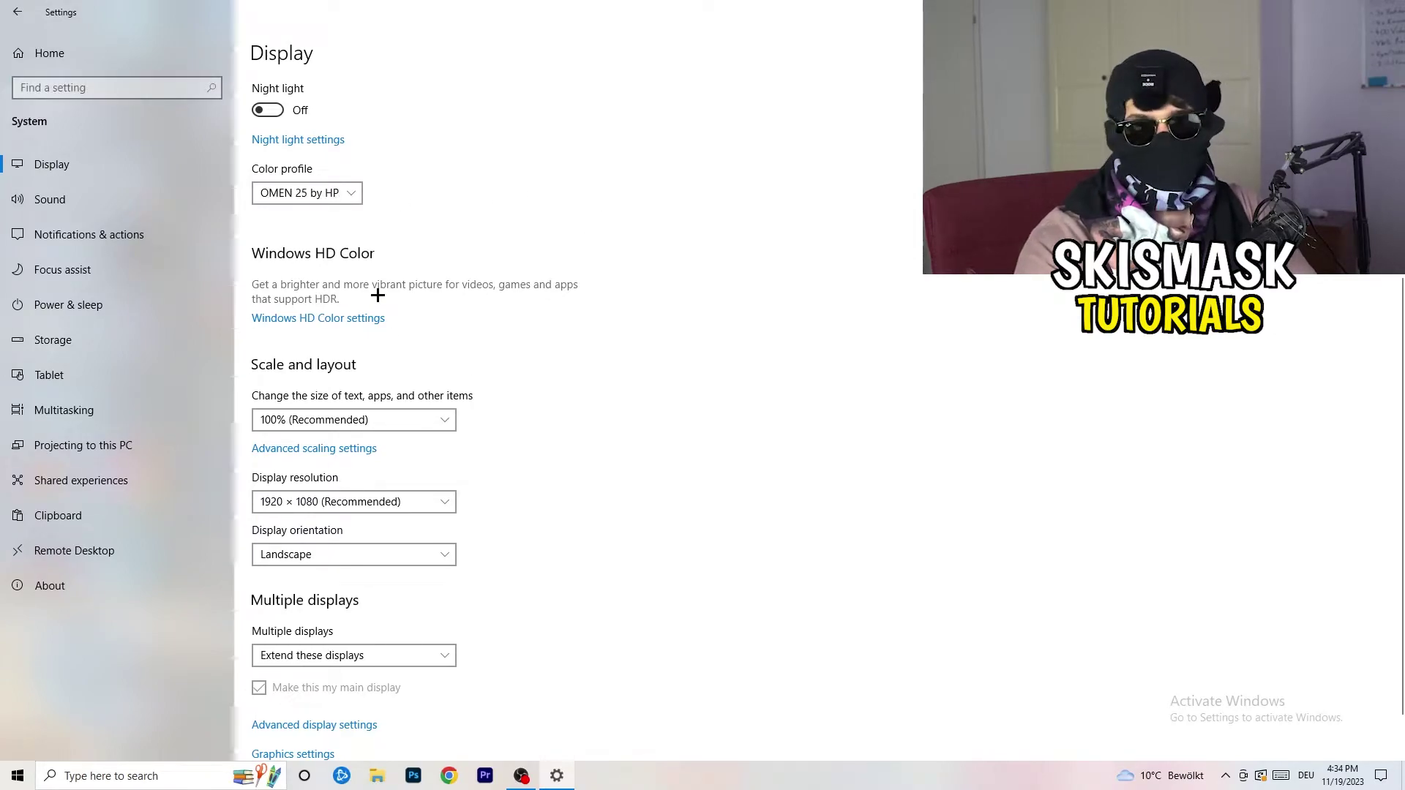
scroll(330, 315, "down", 1)
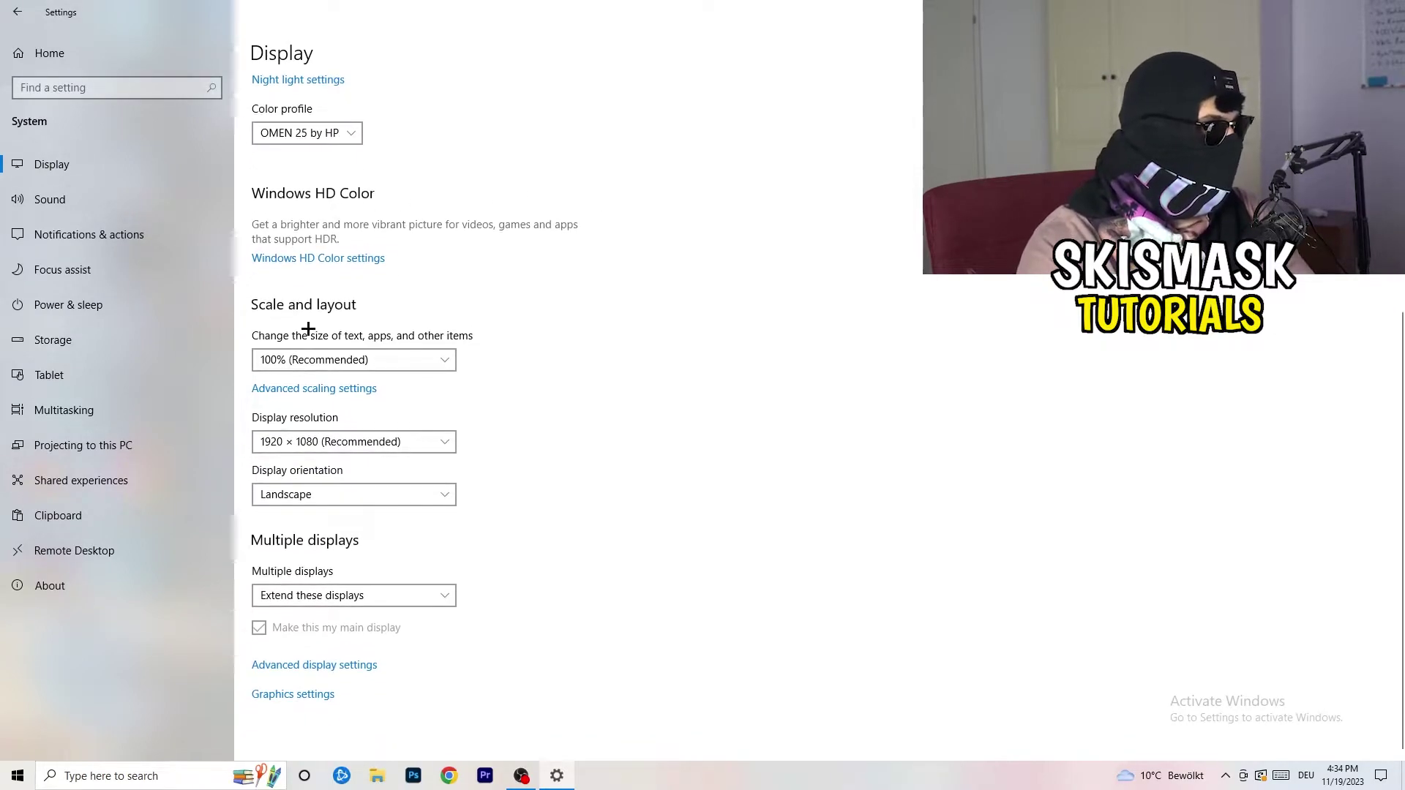
left_click(435, 358)
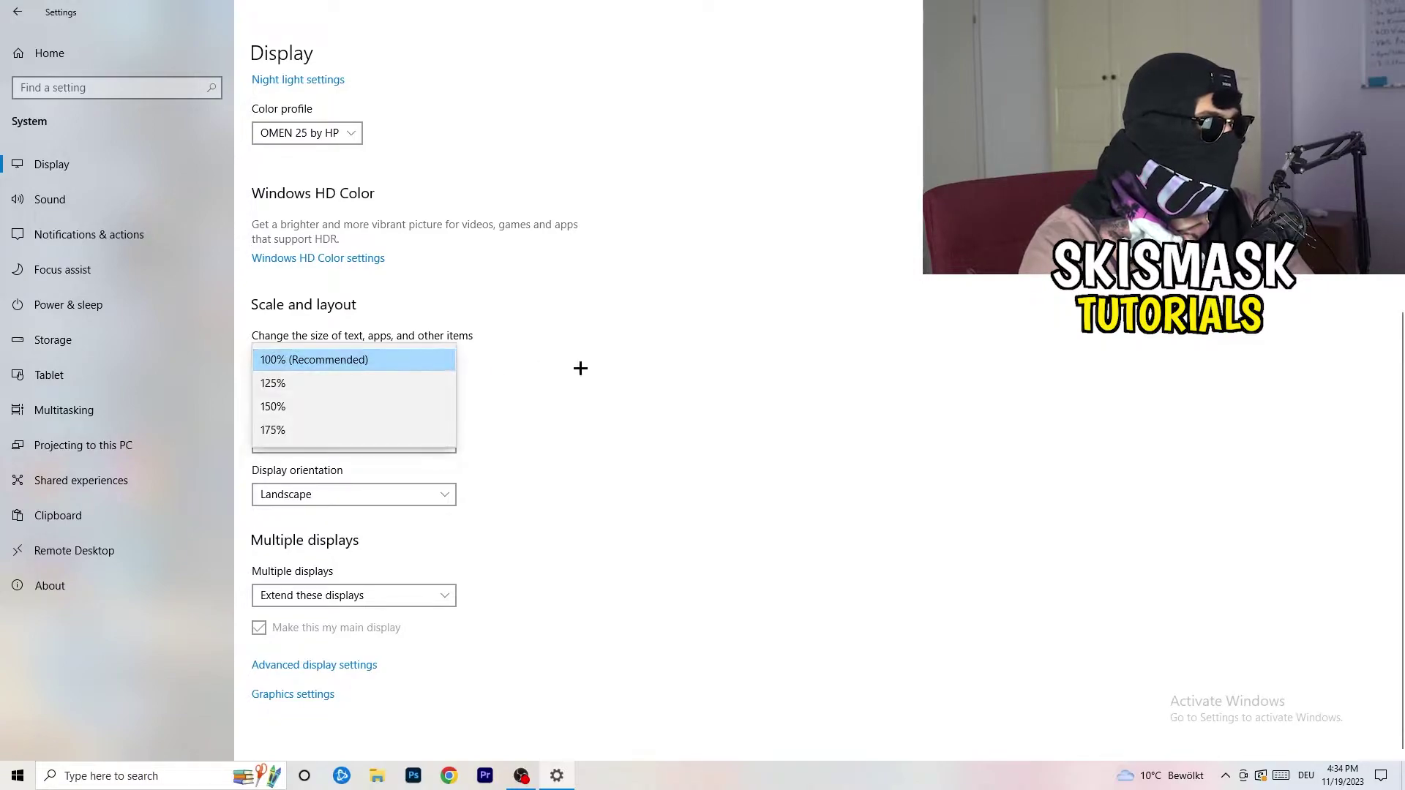
left_click(684, 344)
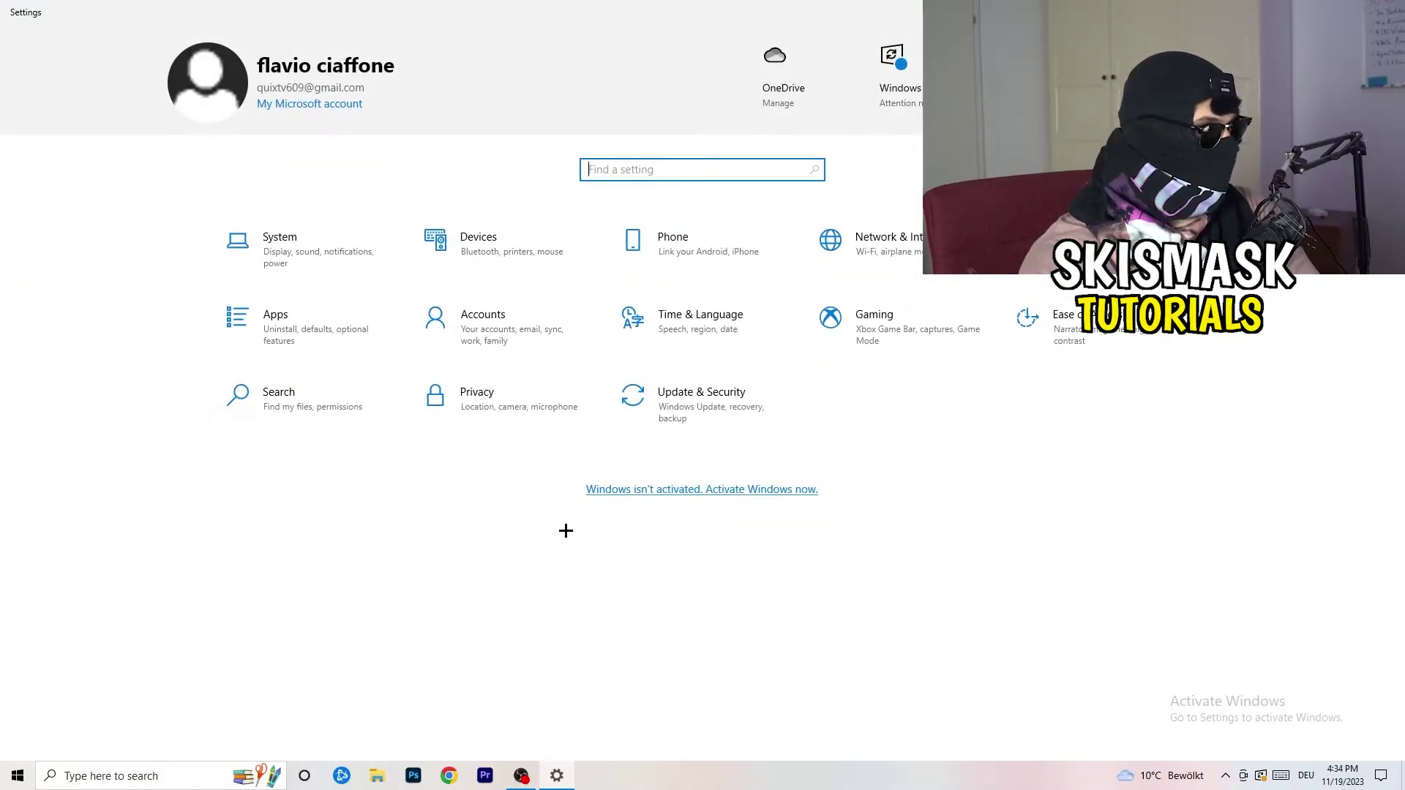
Step: Open the Gaming settings' Xbox Game Bar page, where Game Bar is off
left_click(931, 351)
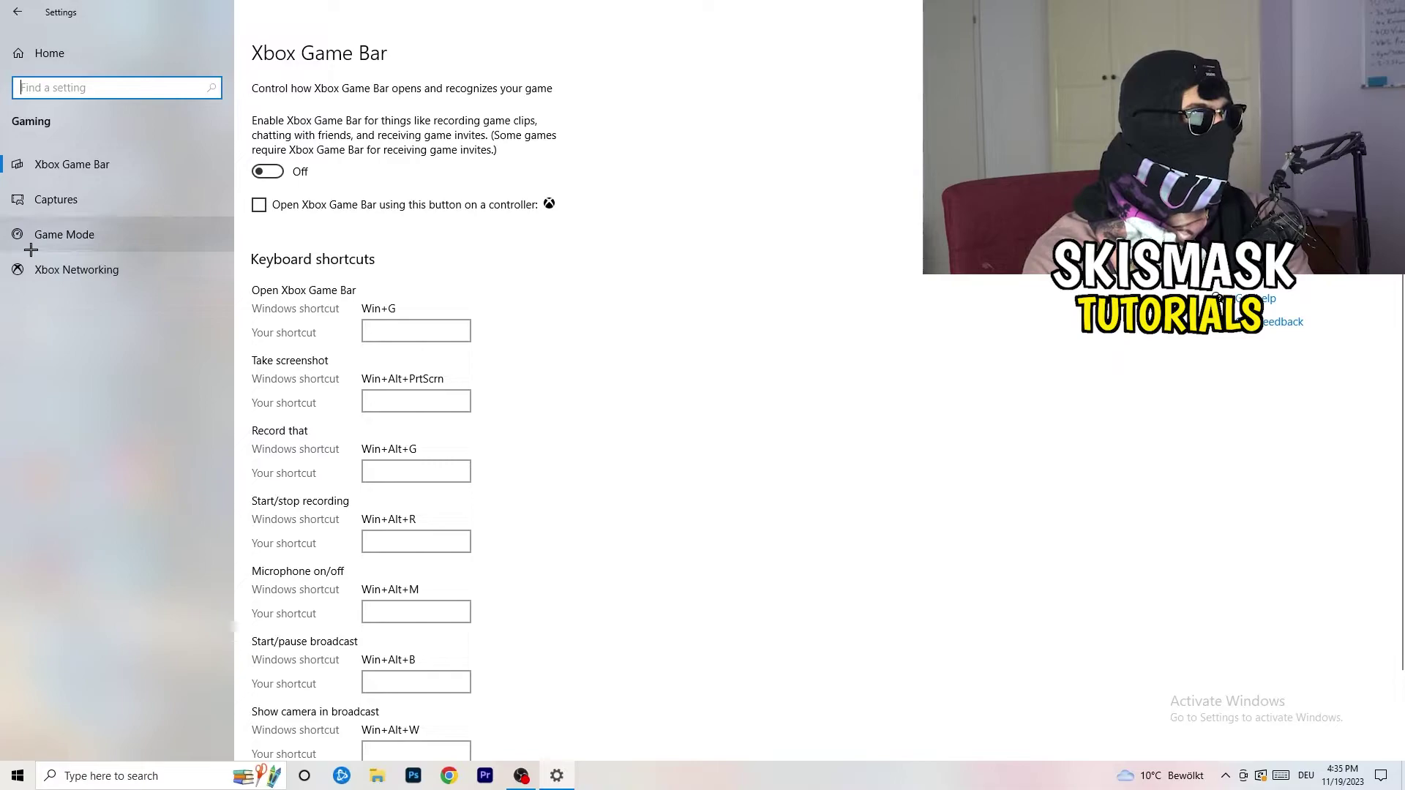
Step: View the Game Mode page with Game Mode on, then close Settings with Alt+F4
left_click(73, 234)
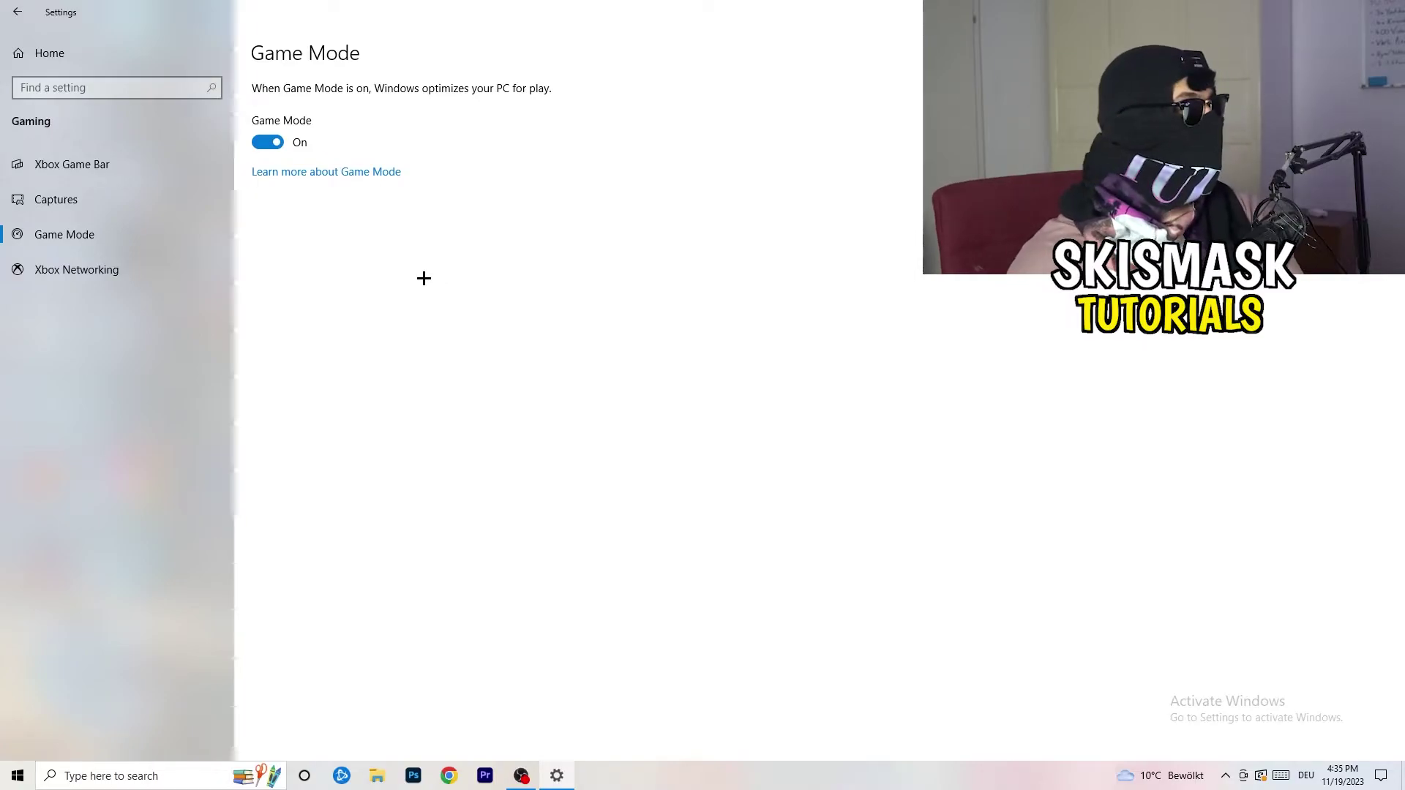
key("alt+F4")
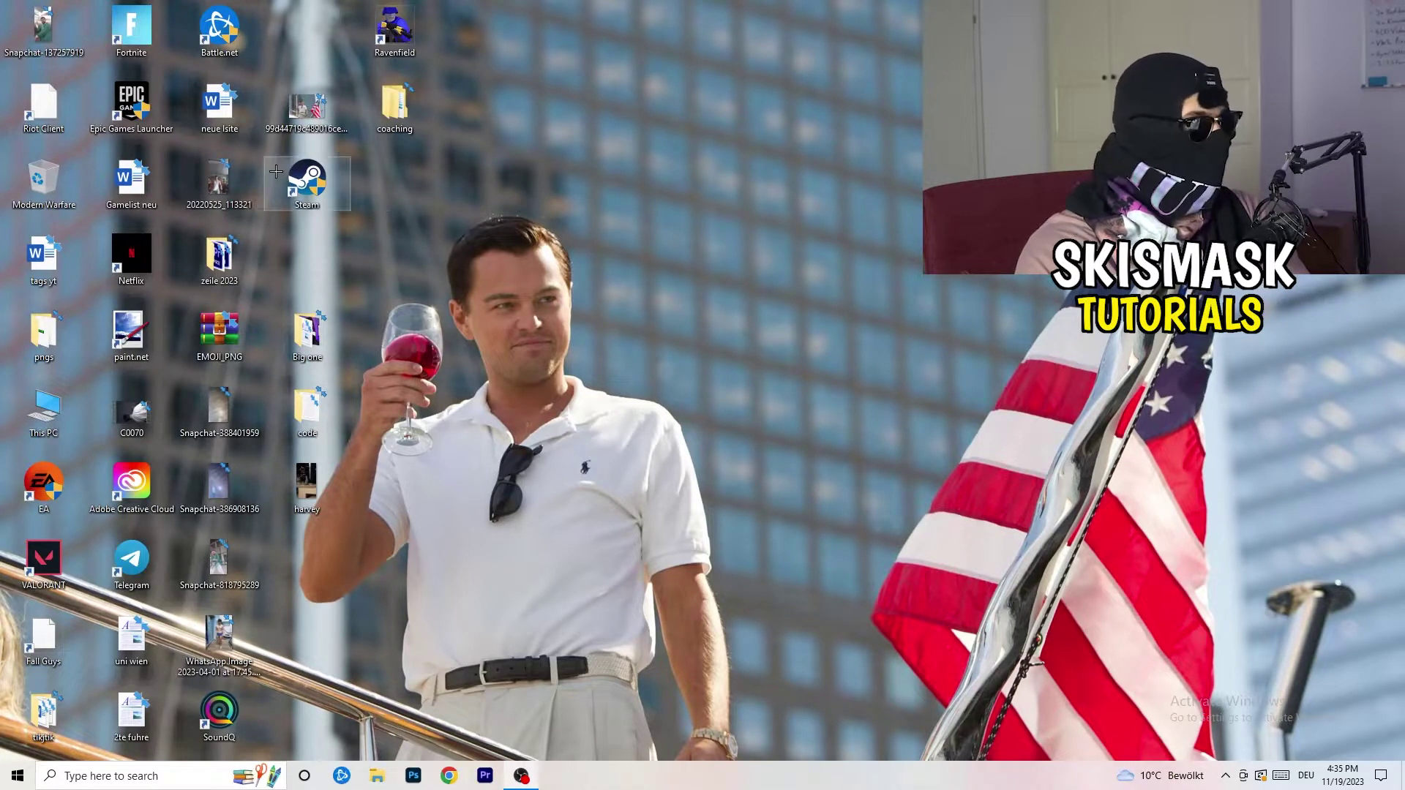
Step: Give the Steam shortcut Windows 8 compatibility mode and run as administrator, and save
left_click_drag(308, 191, 744, 299)
right_click(752, 254)
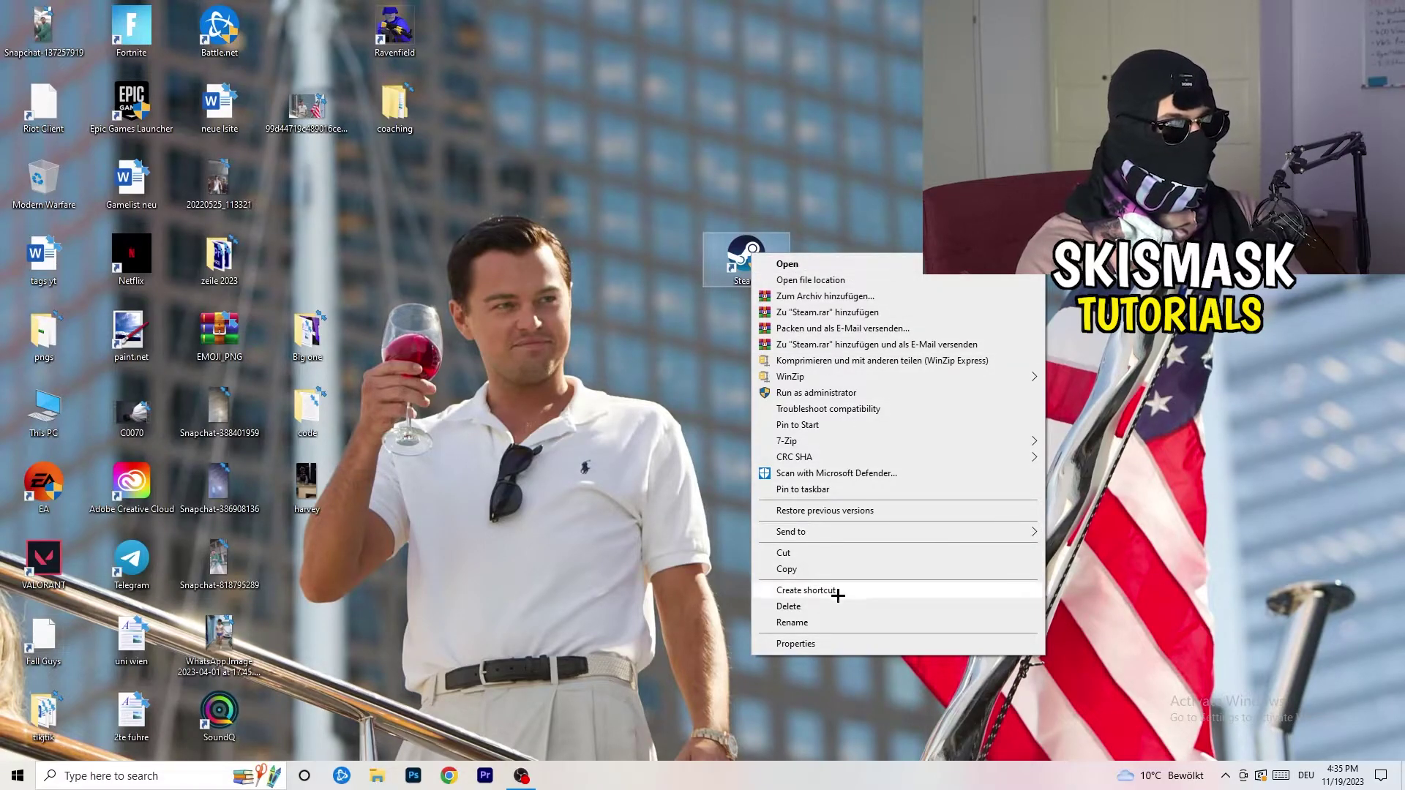
left_click(845, 644)
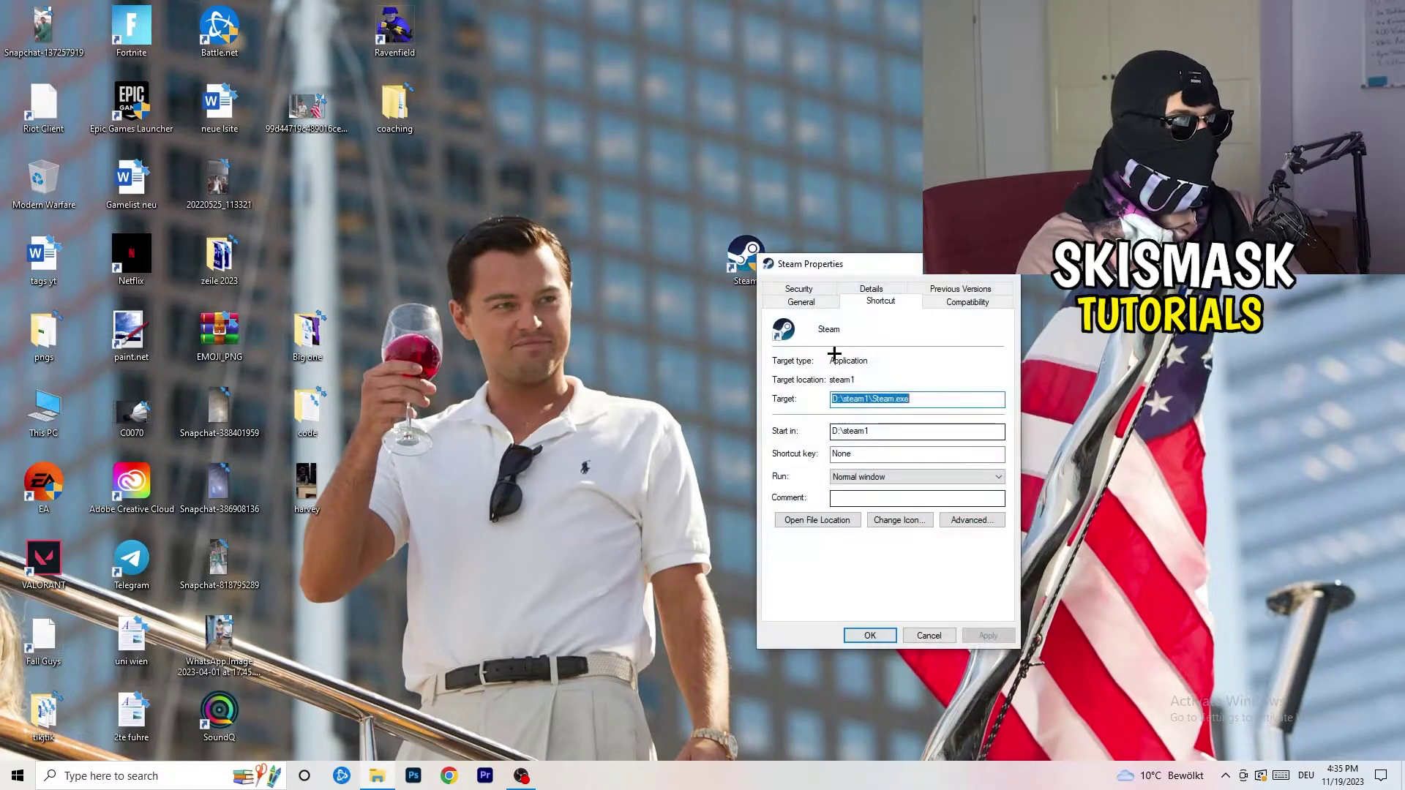
left_click_drag(833, 164, 602, 139)
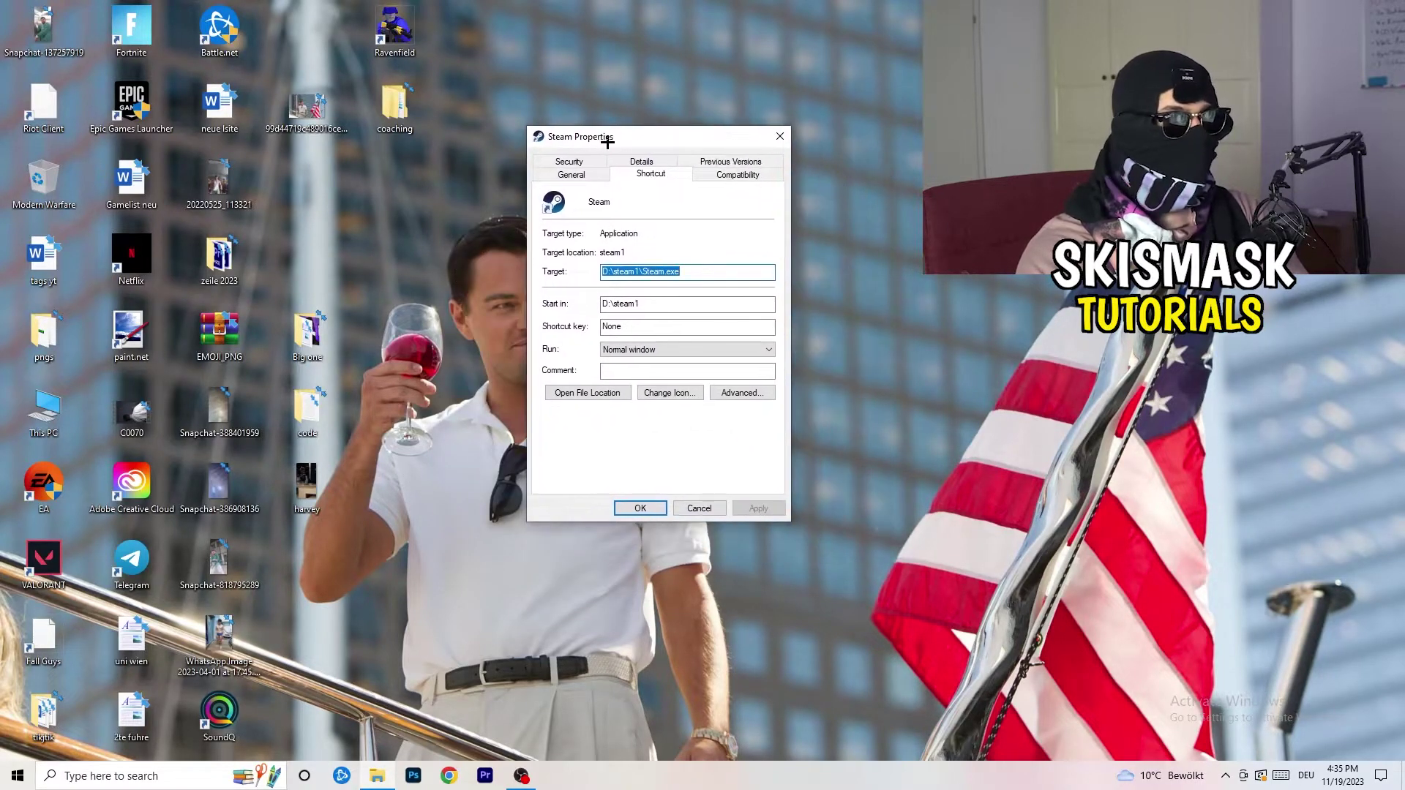
left_click(751, 176)
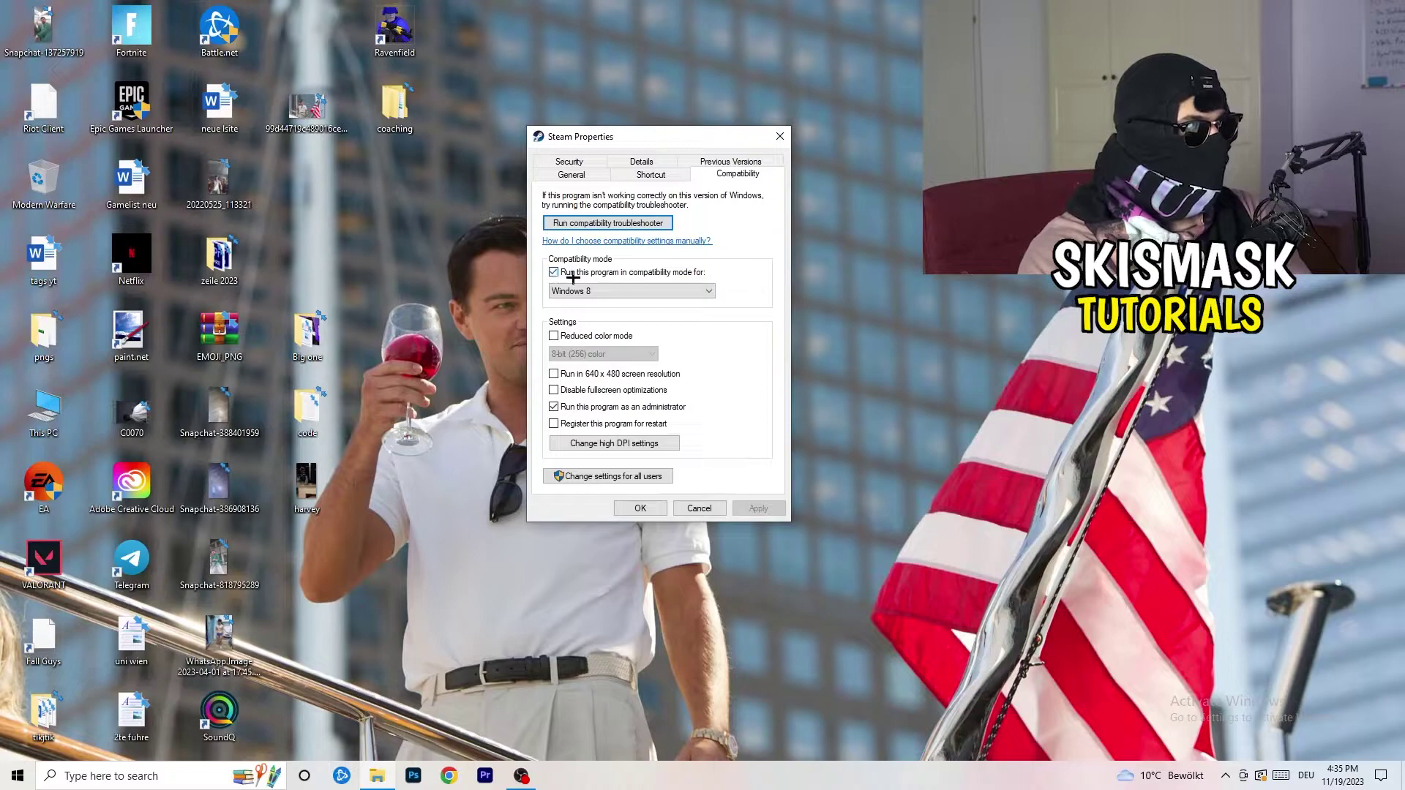
left_click(663, 290)
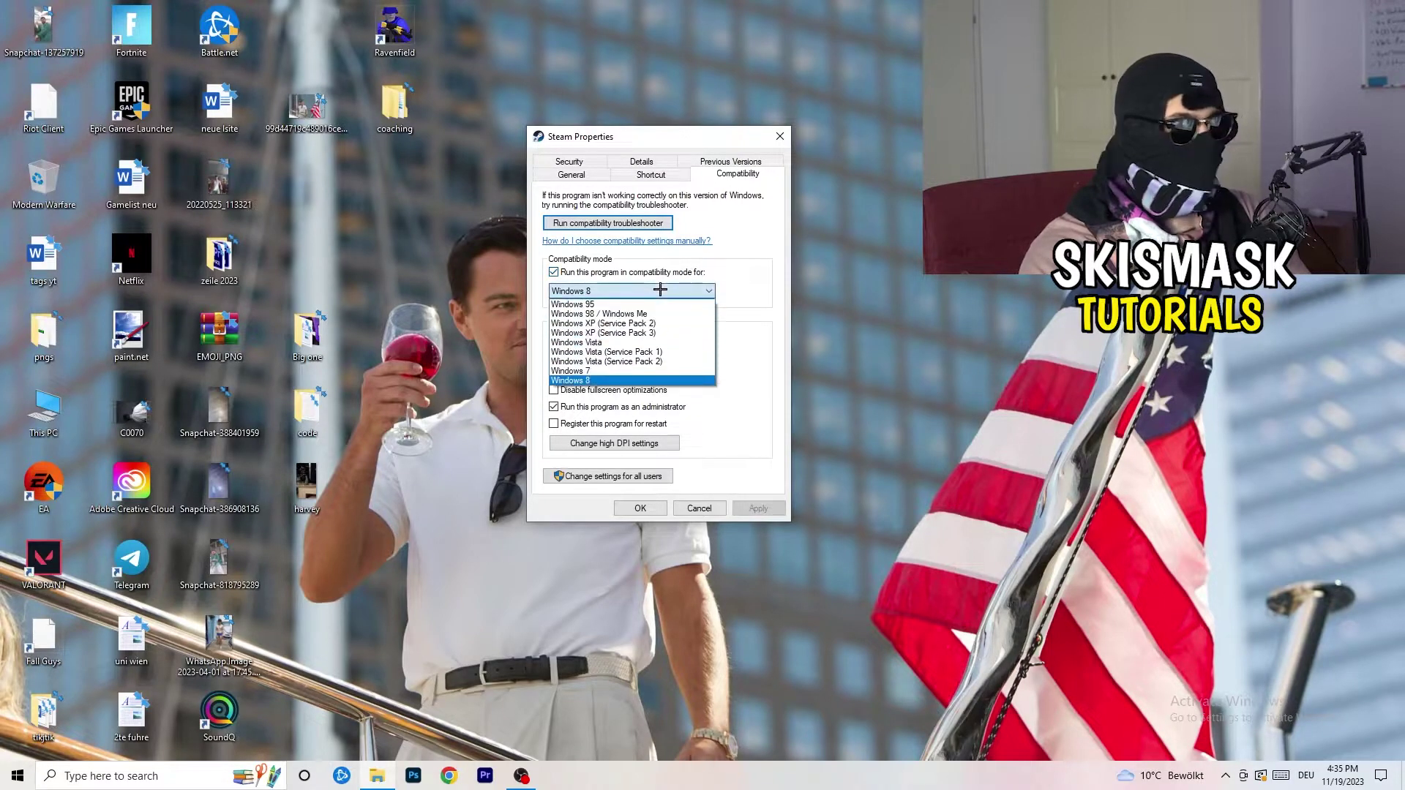
left_click(780, 280)
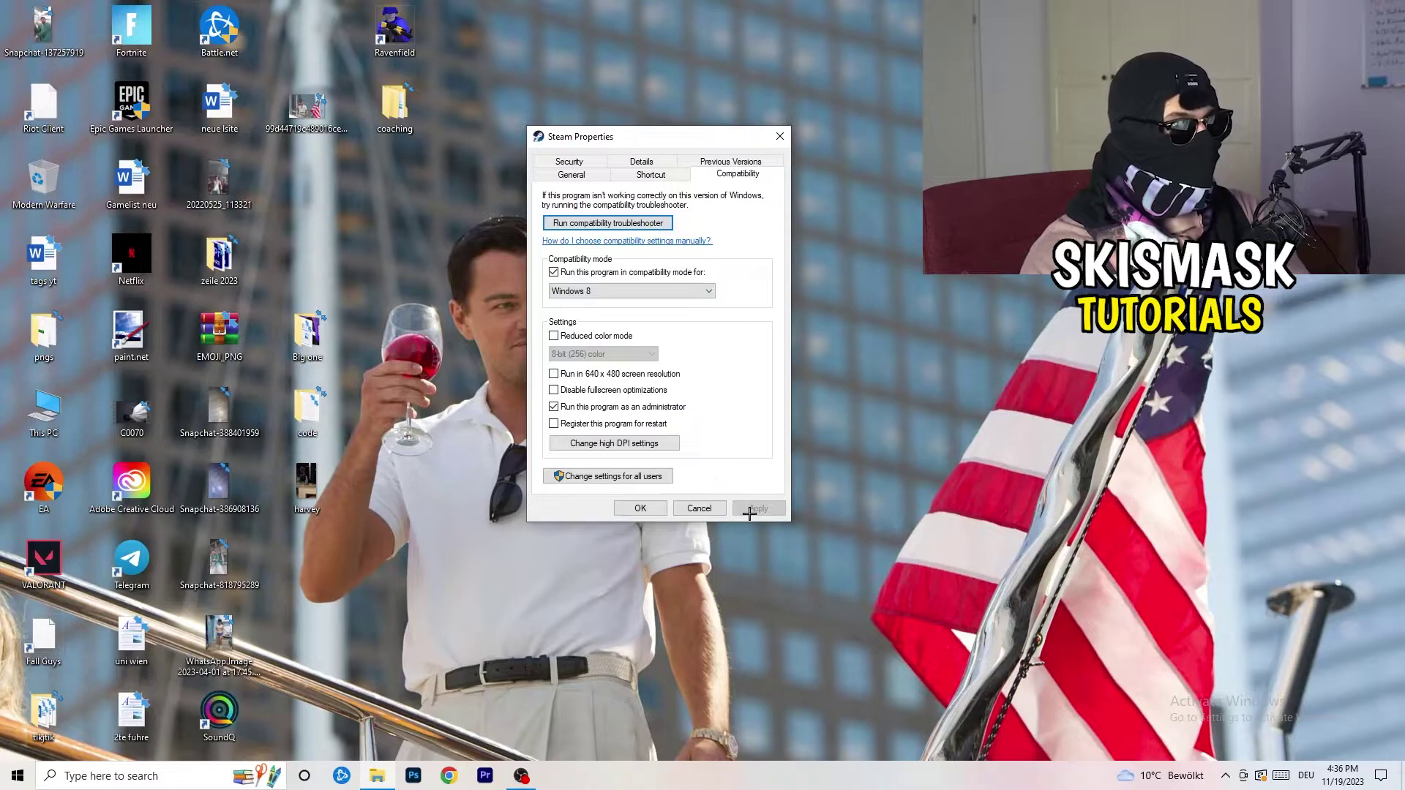
left_click(641, 508)
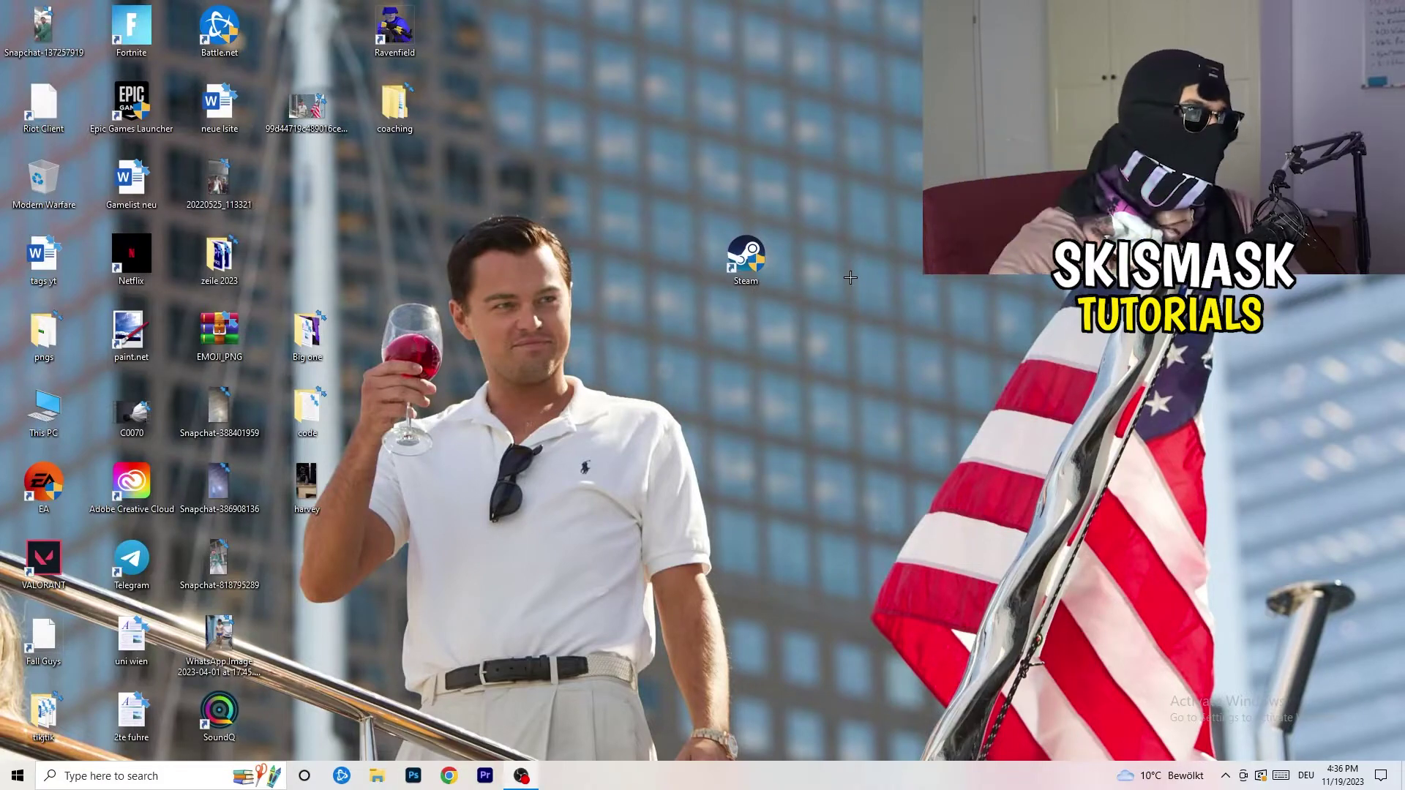
Step: Shift the Steam shortcut further left on the desktop
left_click_drag(763, 273, 675, 273)
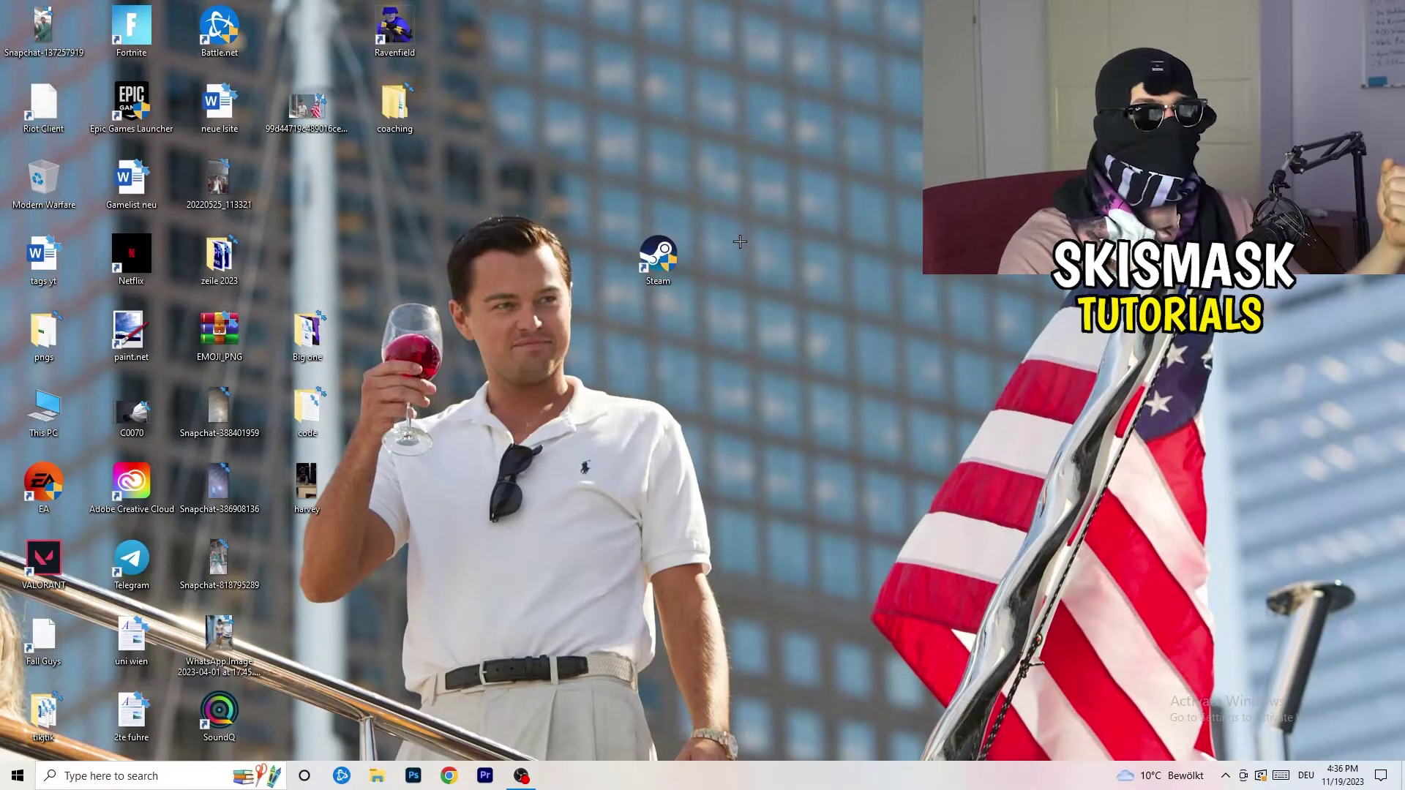
left_click(674, 258)
left_click_drag(675, 258, 507, 250)
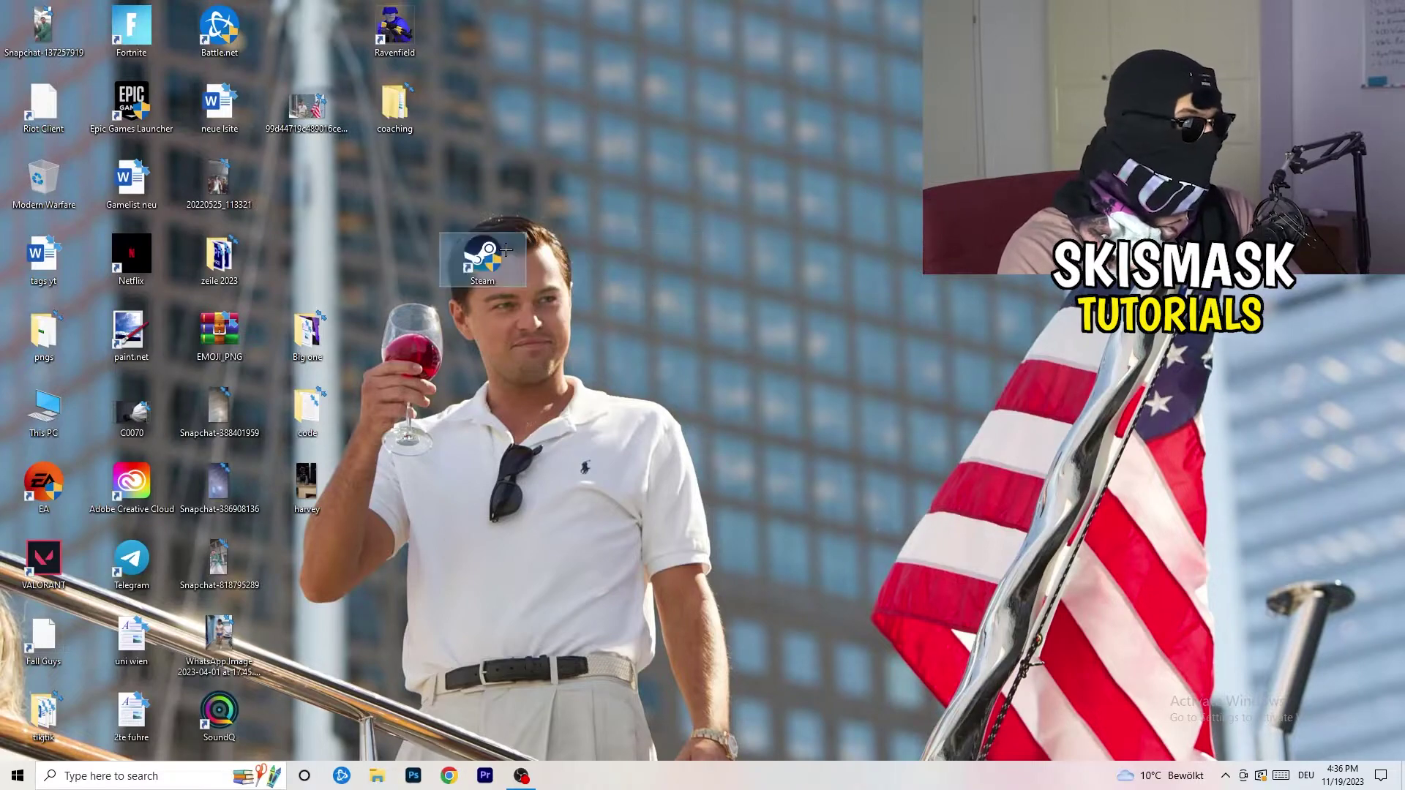
Step: Verify Steam's compatibility settings were kept, then return the shortcut to the desktop icon columns
right_click(484, 254)
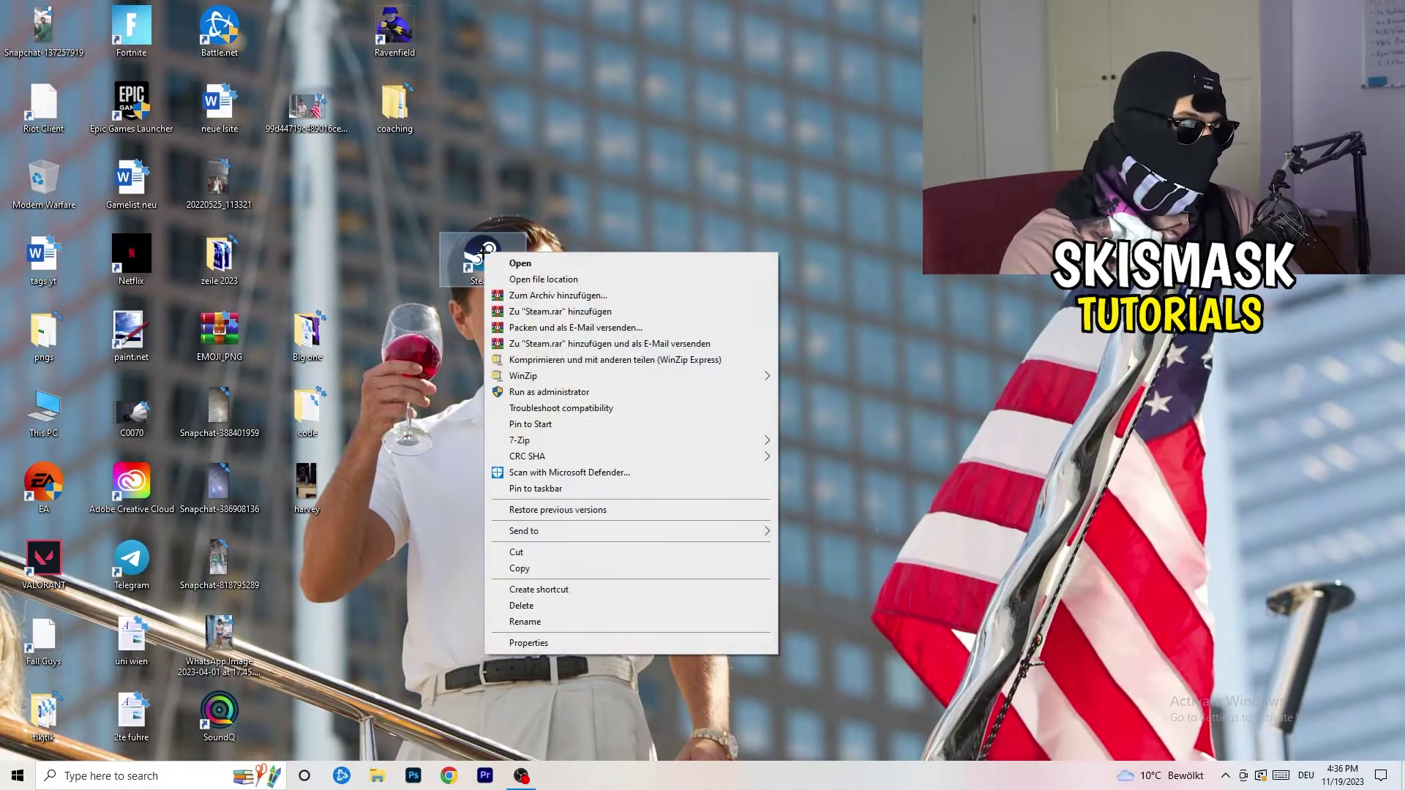
left_click(538, 643)
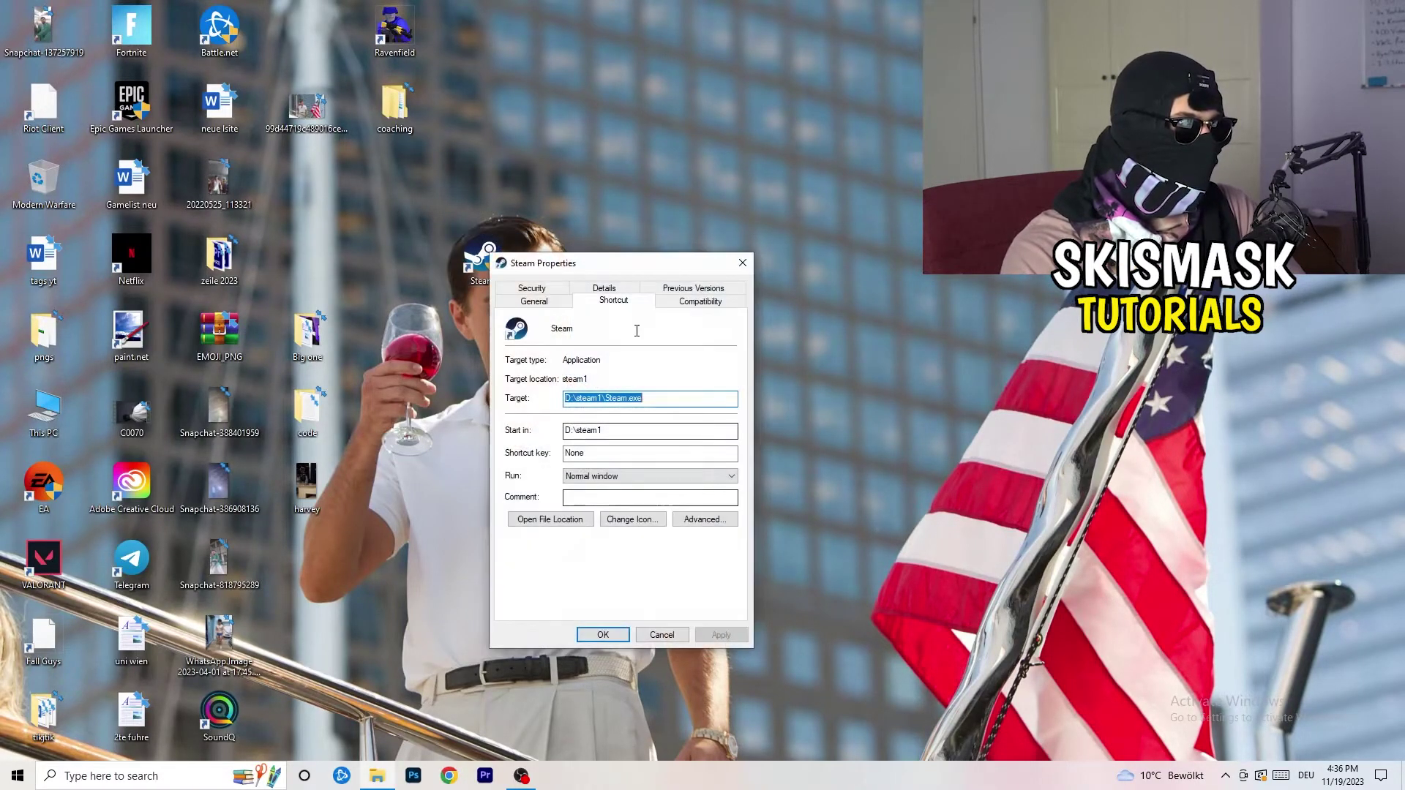
left_click(697, 300)
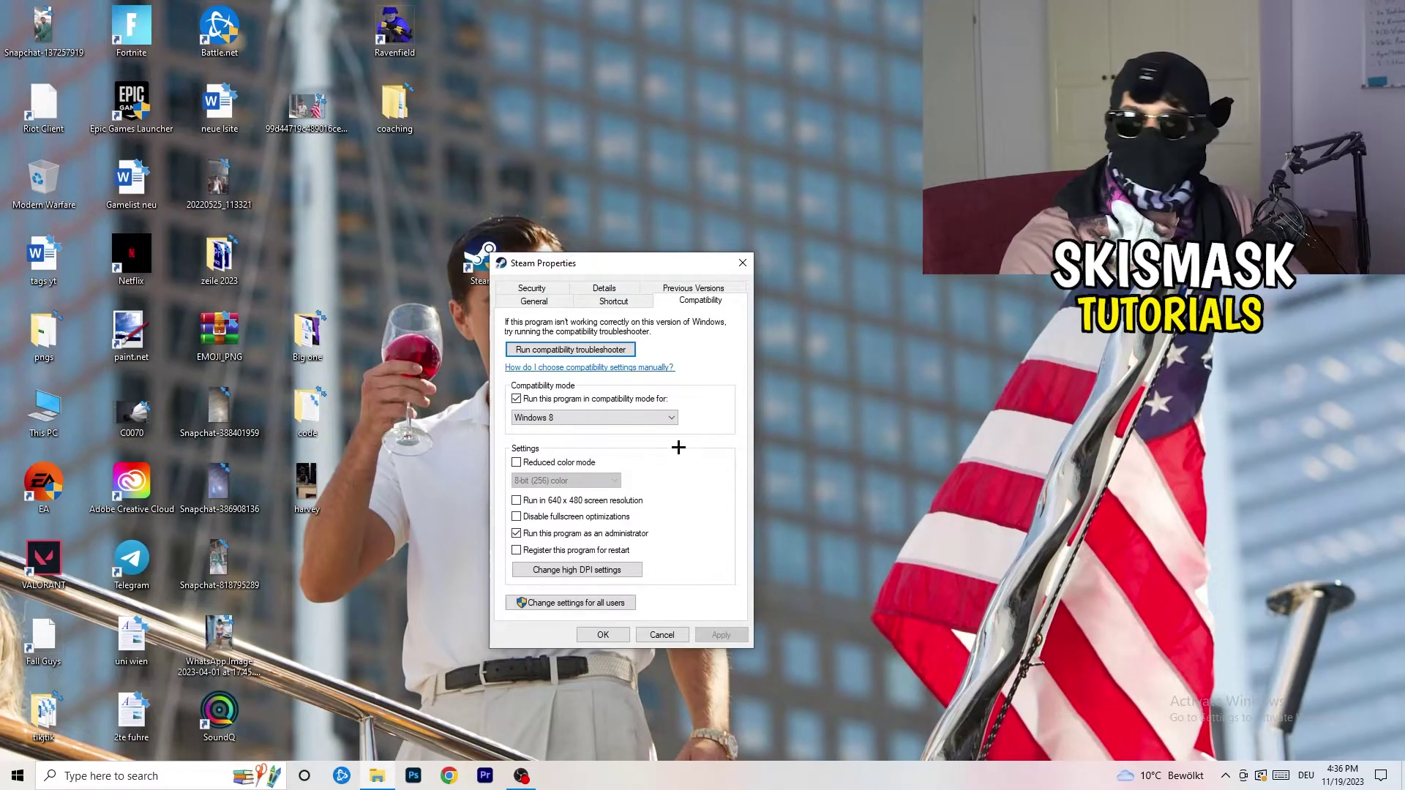
left_click(743, 262)
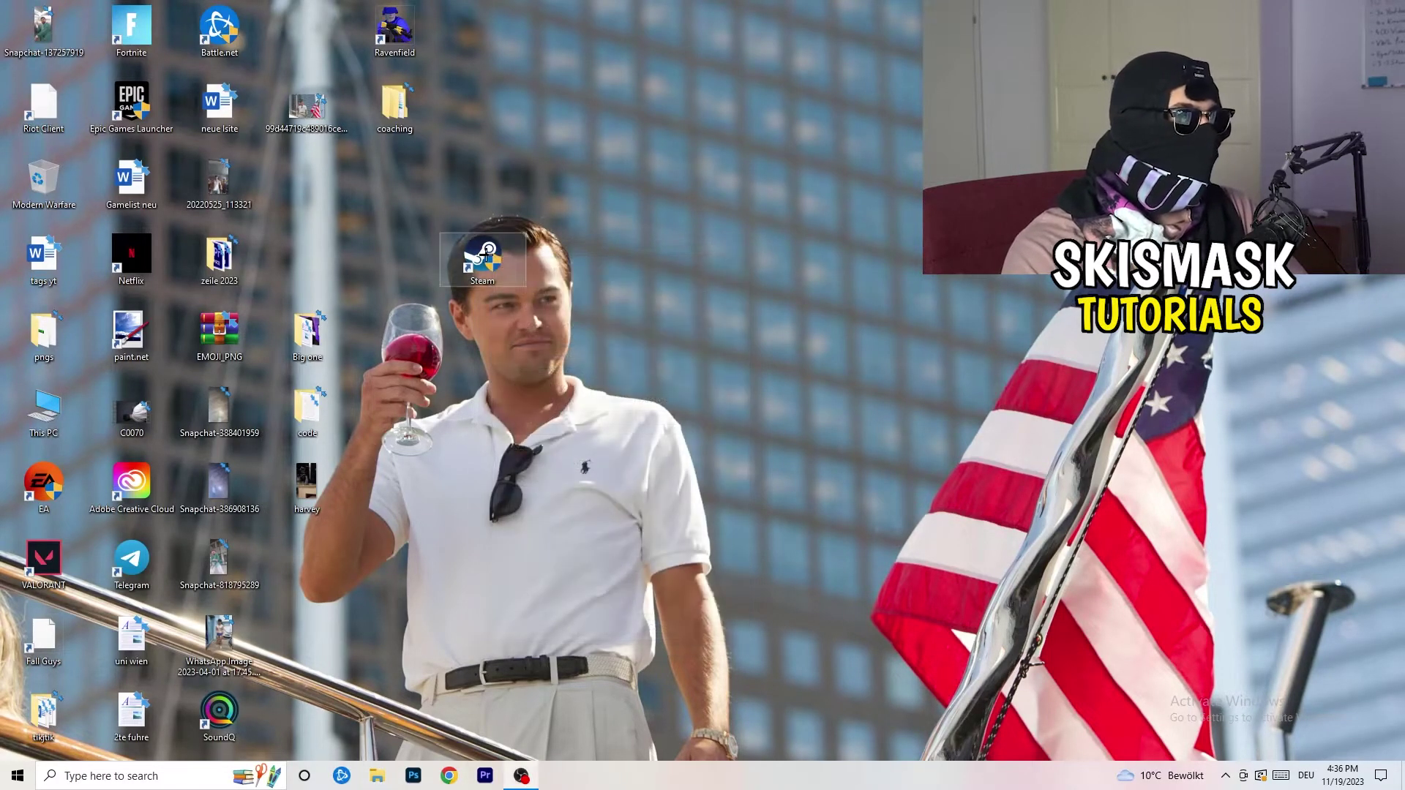
left_click_drag(308, 179, 308, 179)
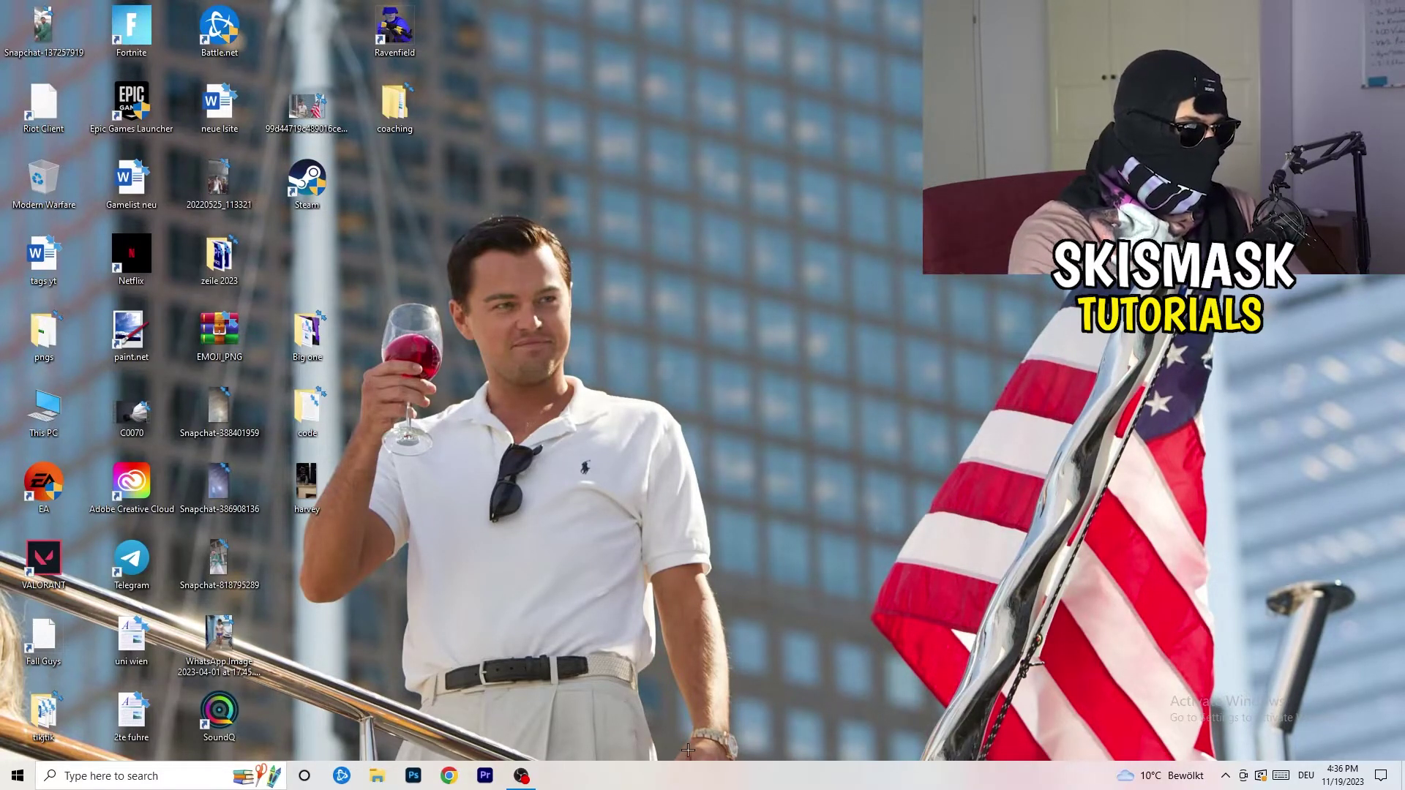
left_click_drag(694, 770, 804, 784)
Step: Launch Task Manager from the taskbar, maximize it, and show the Details process list
right_click(749, 778)
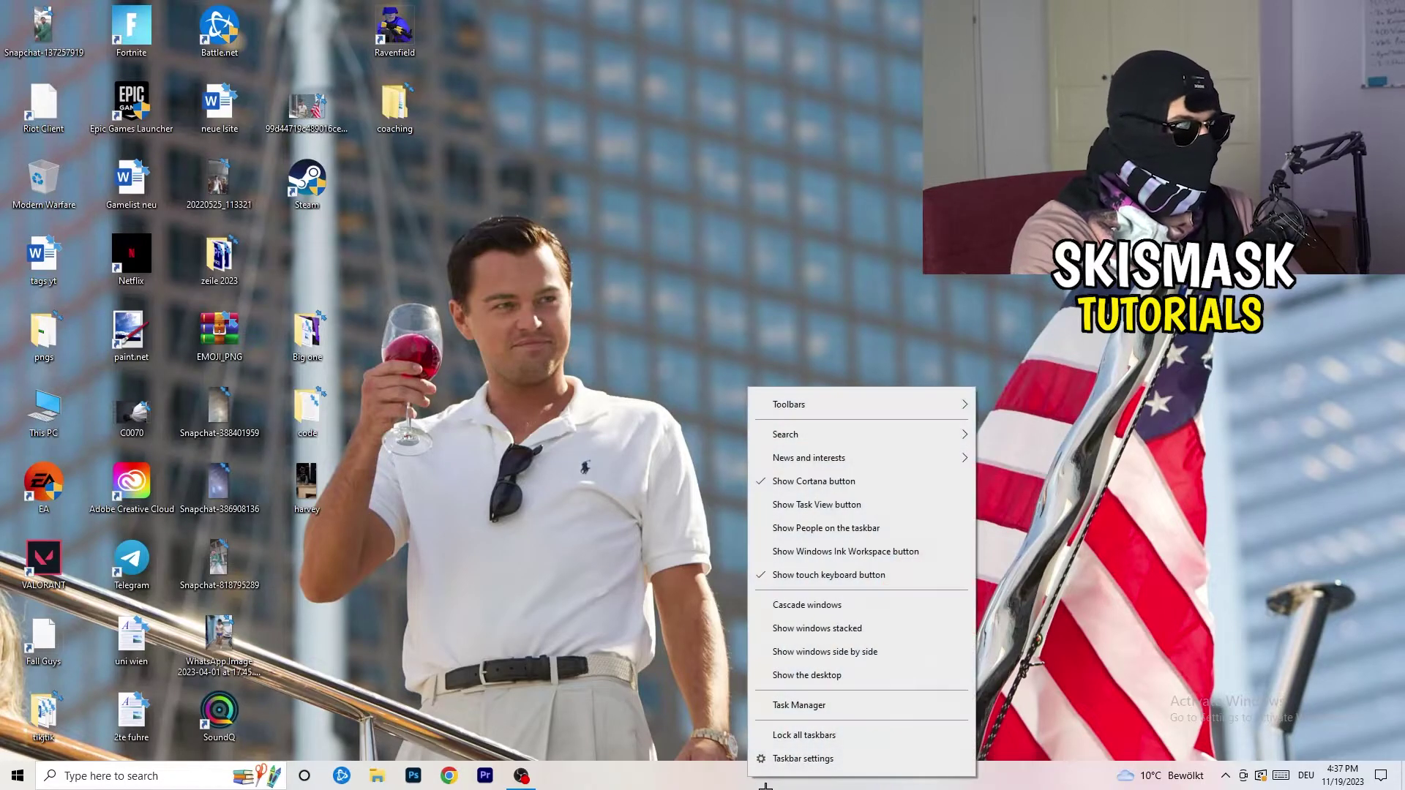
left_click(808, 705)
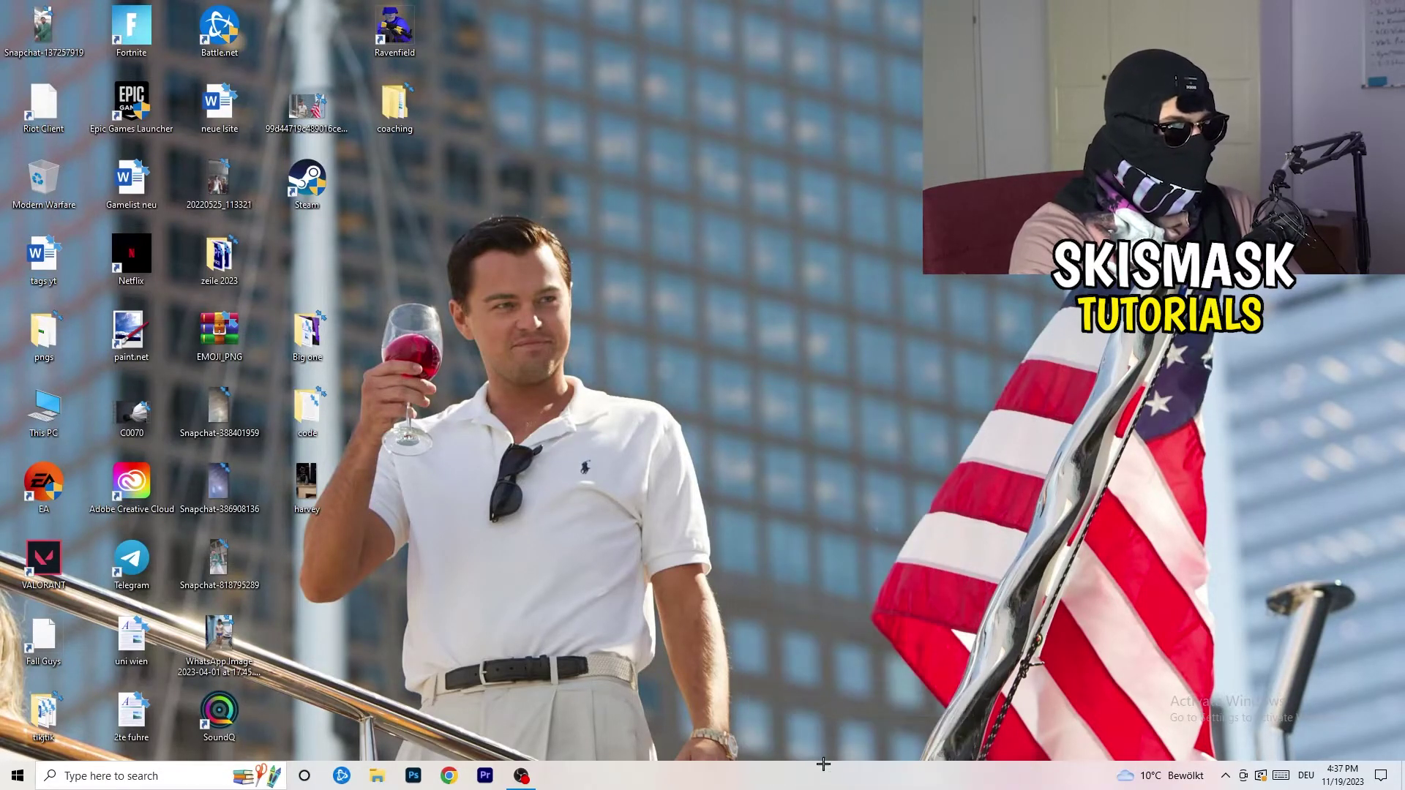
left_click(820, 28)
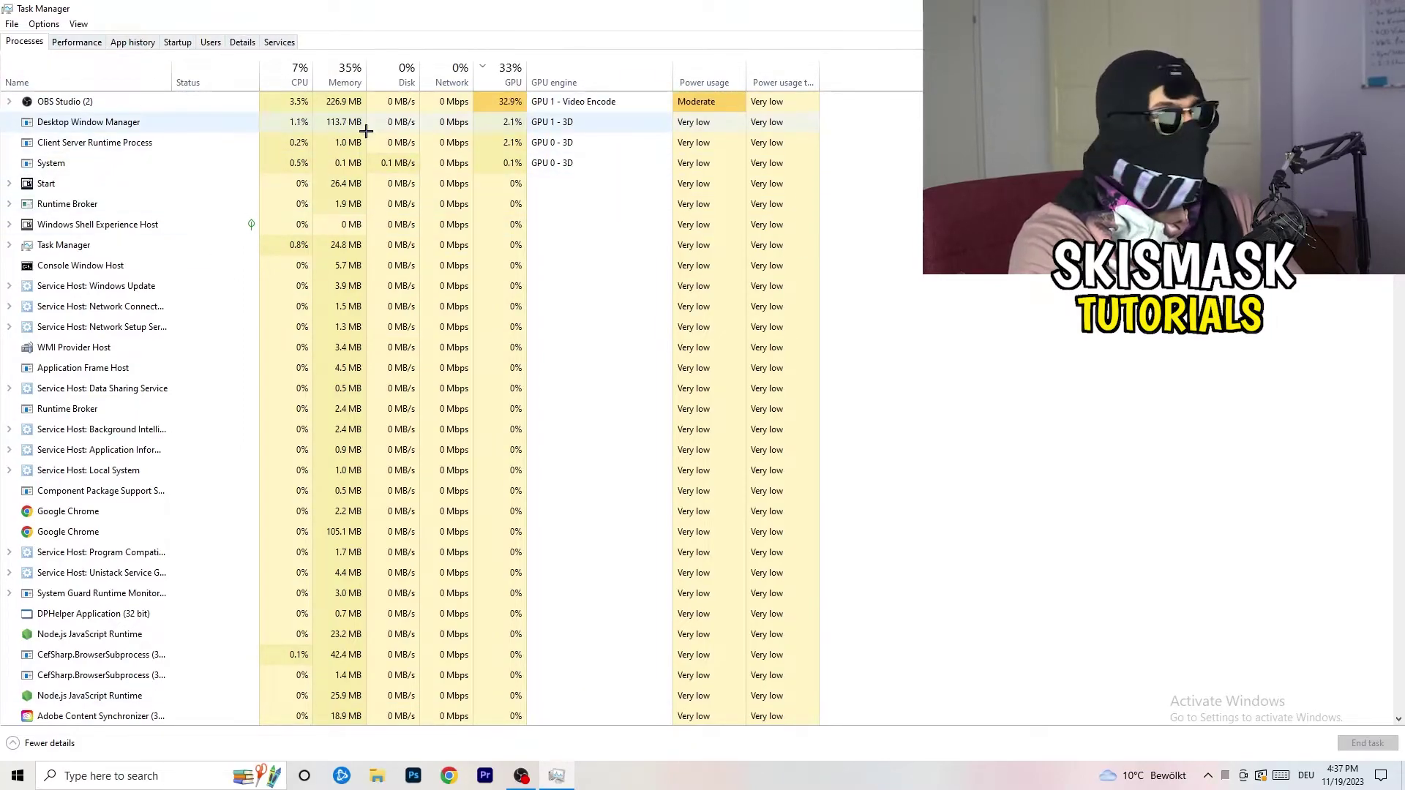
left_click(243, 42)
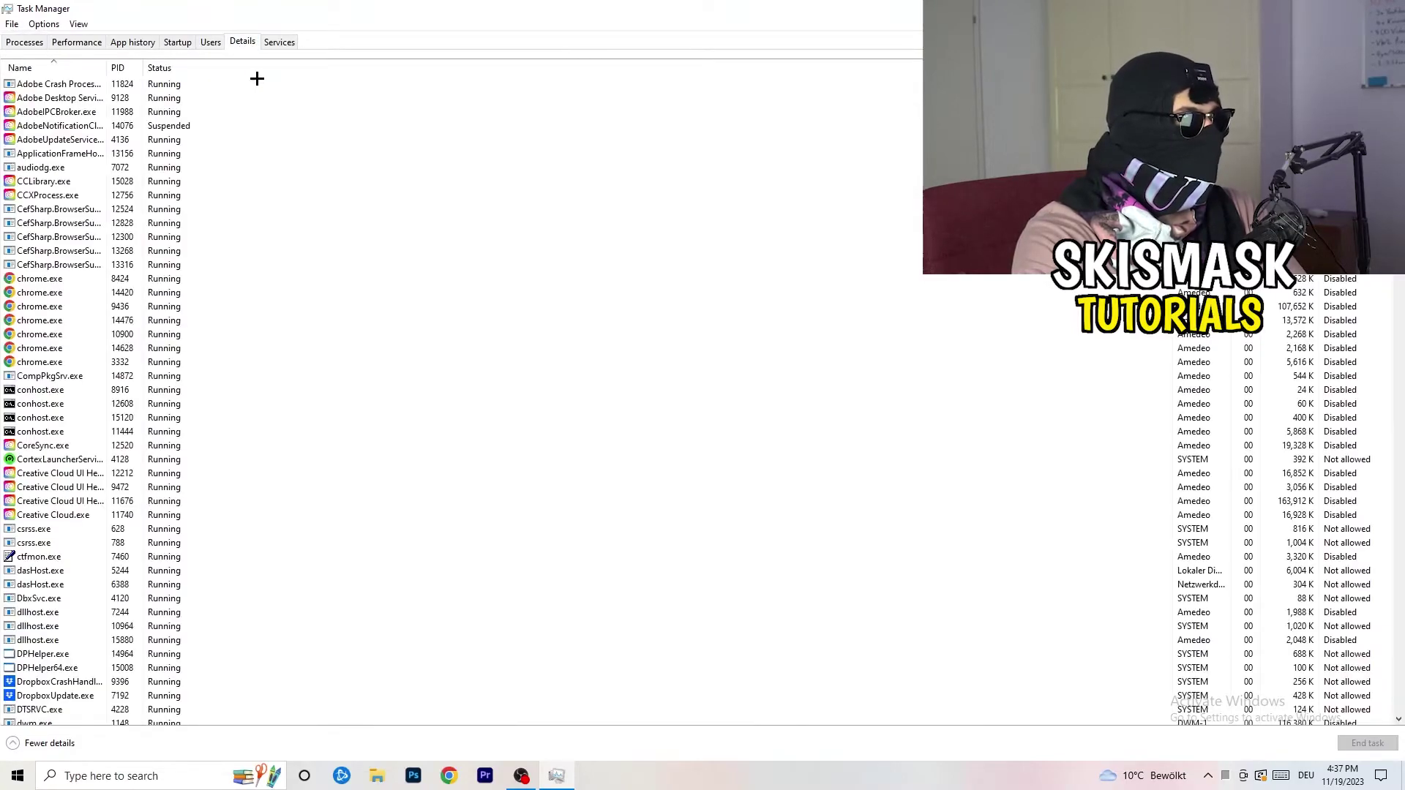
Step: Inspect a Creative Cloud helper process's Set priority options, then dismiss without changing anything
right_click(41, 488)
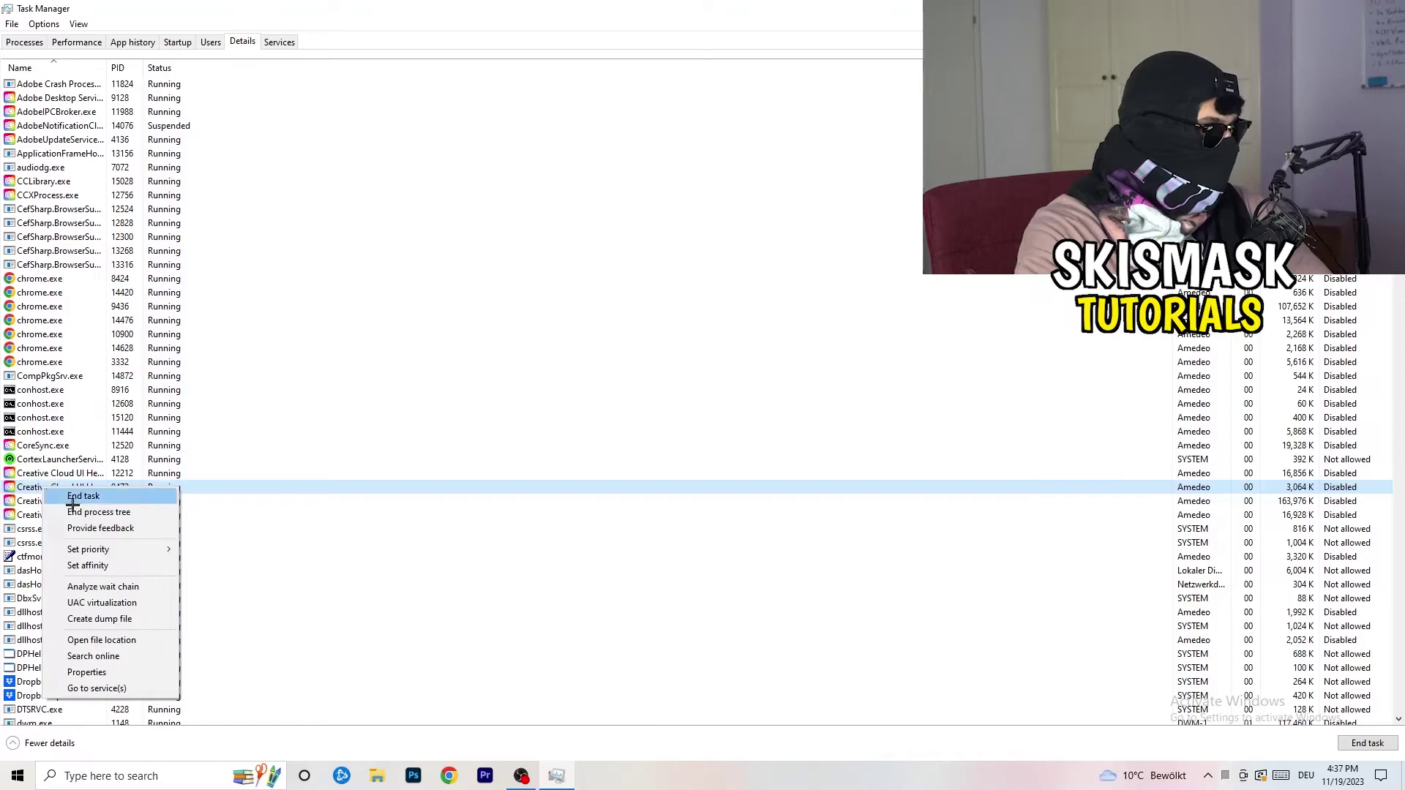
mouse_move(91, 550)
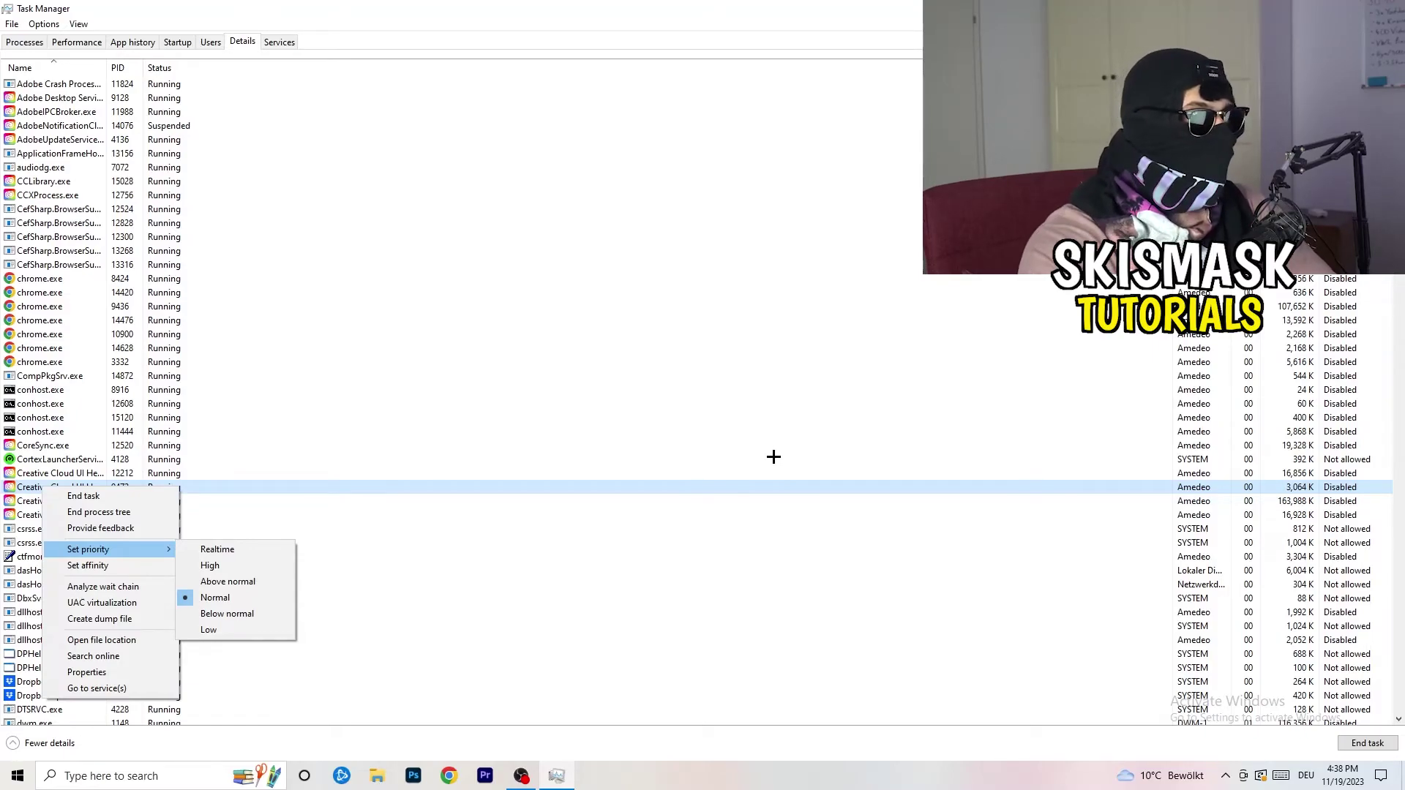
key("Escape")
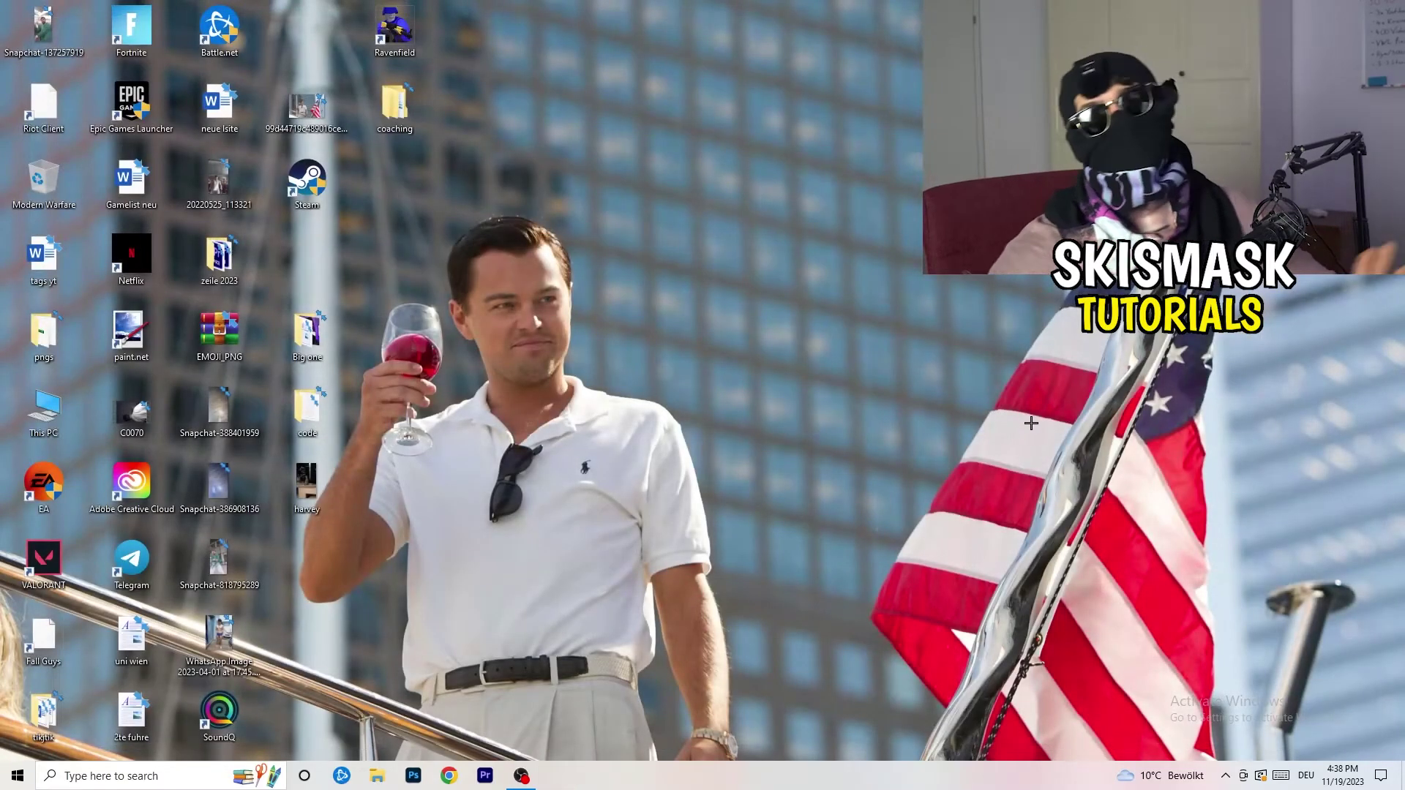